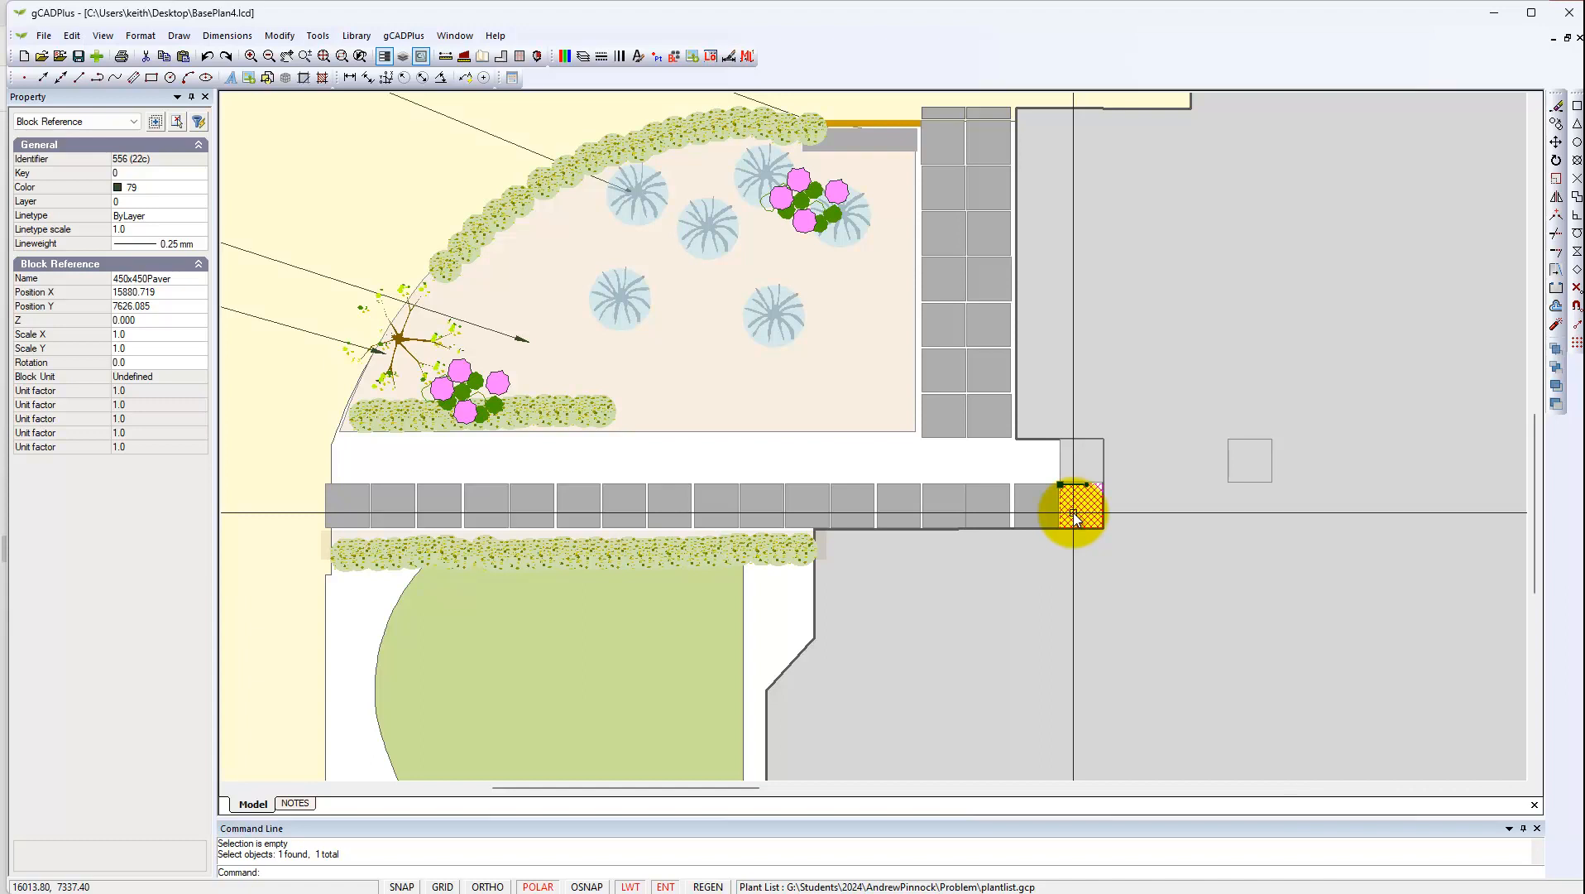
key("Escape")
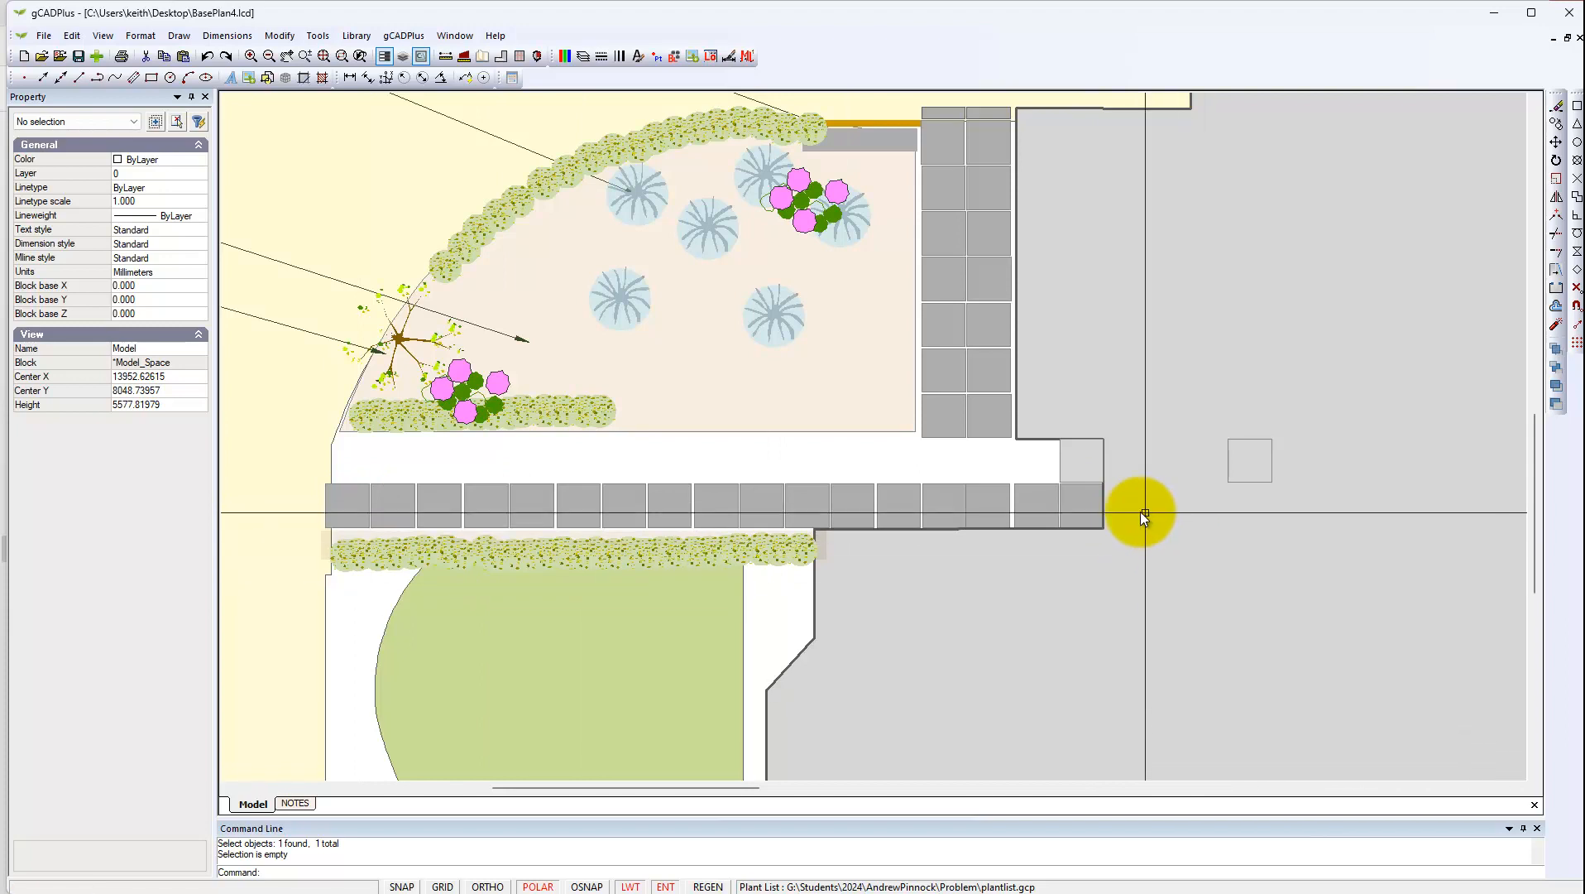
left_click(1075, 469)
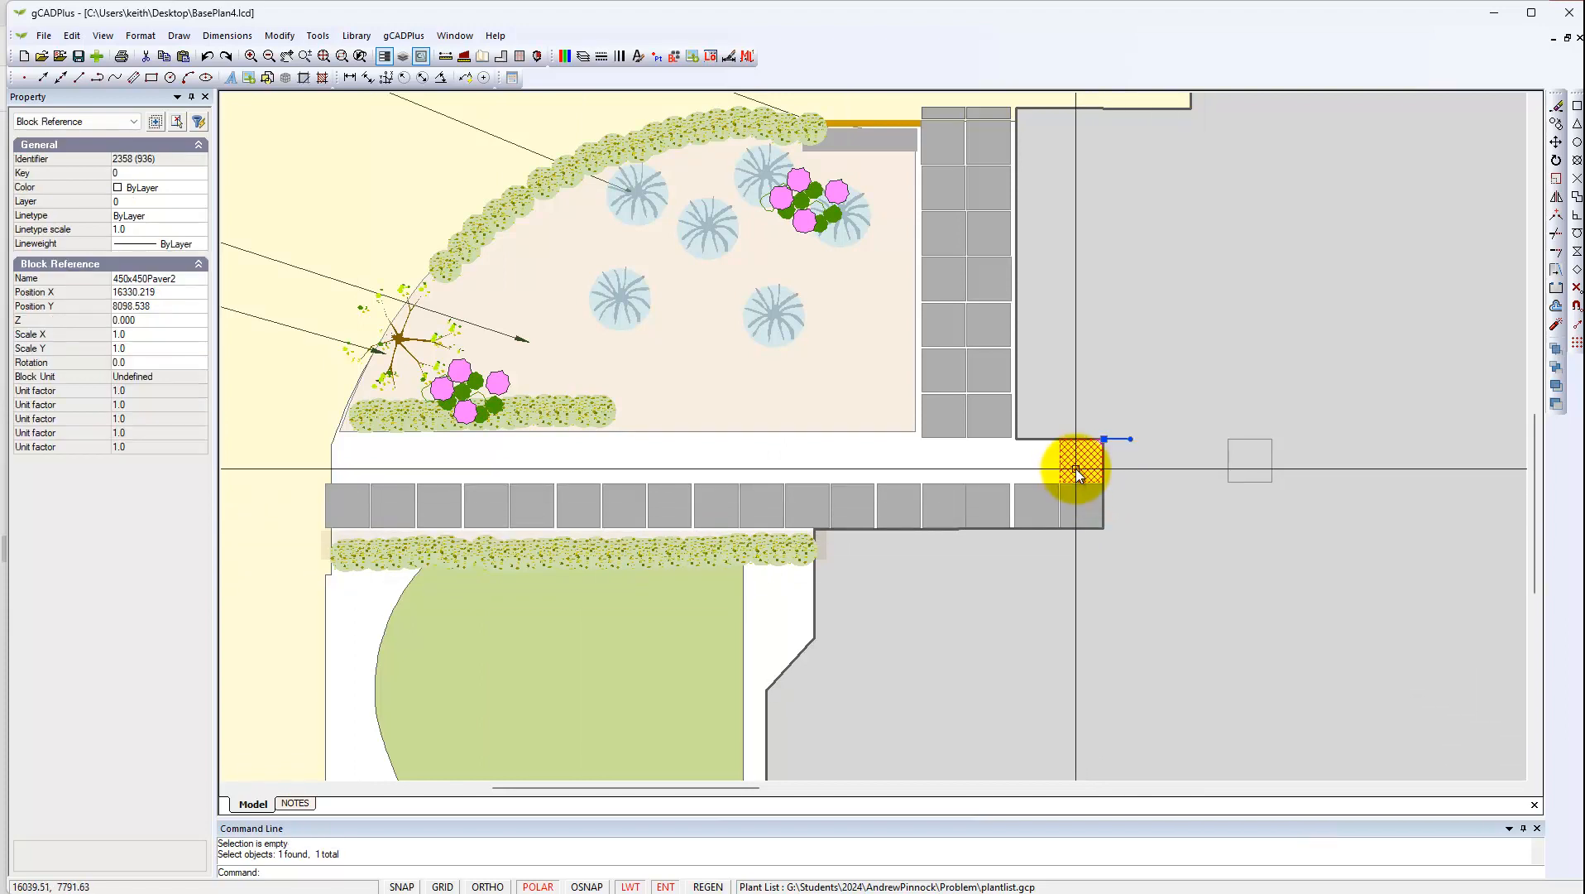
key("Escape")
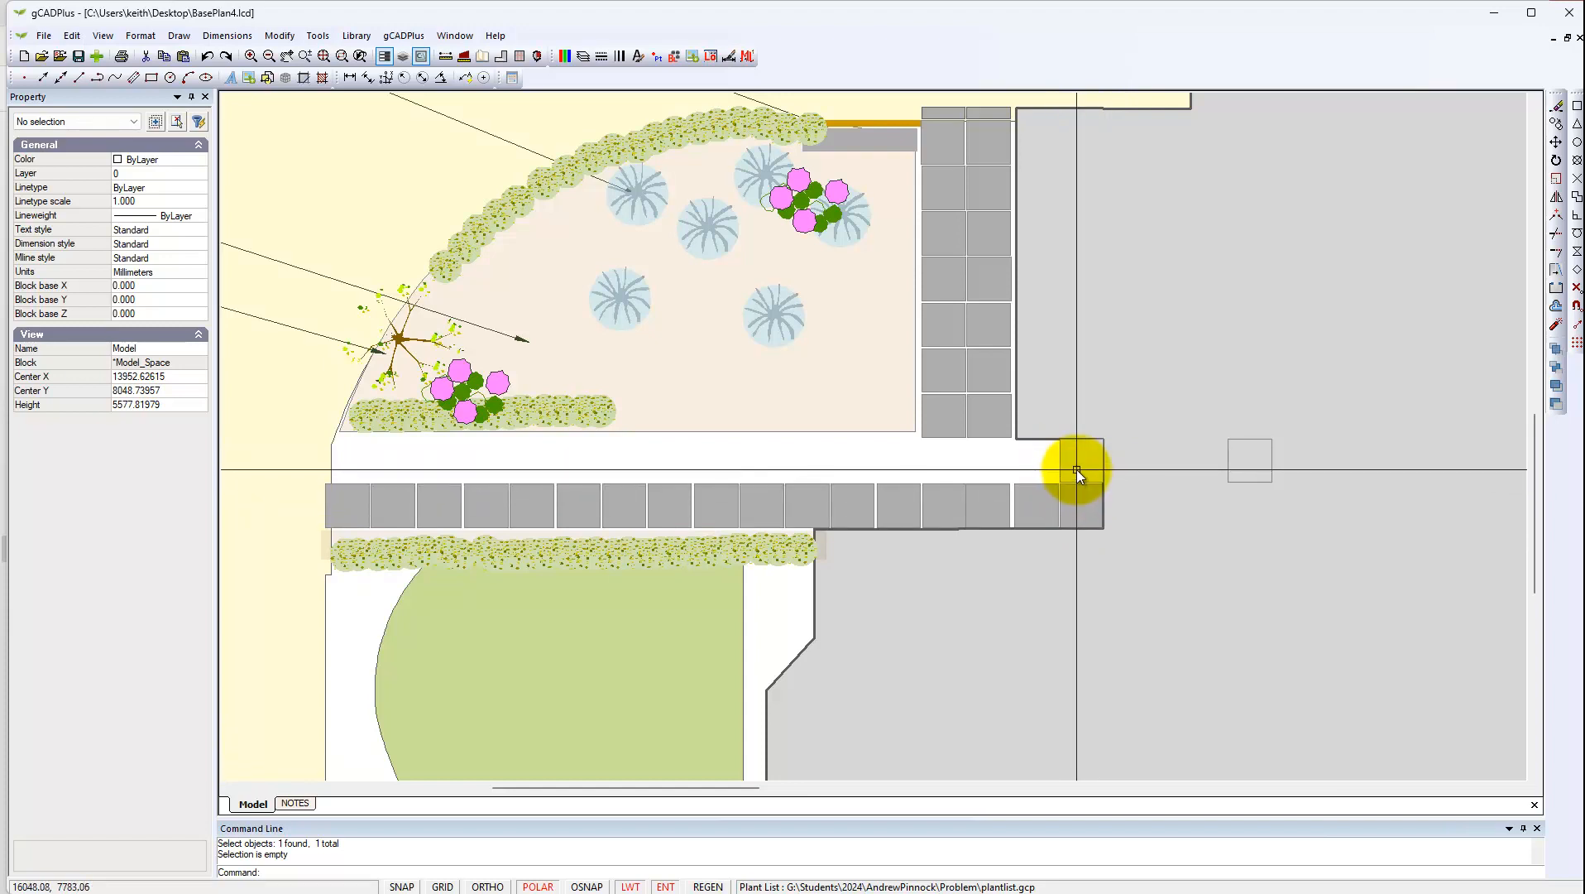
- Accept the polar tracking settings with the distance step of 470 enabled, and turn on Ortho mode
right_click(1135, 507)
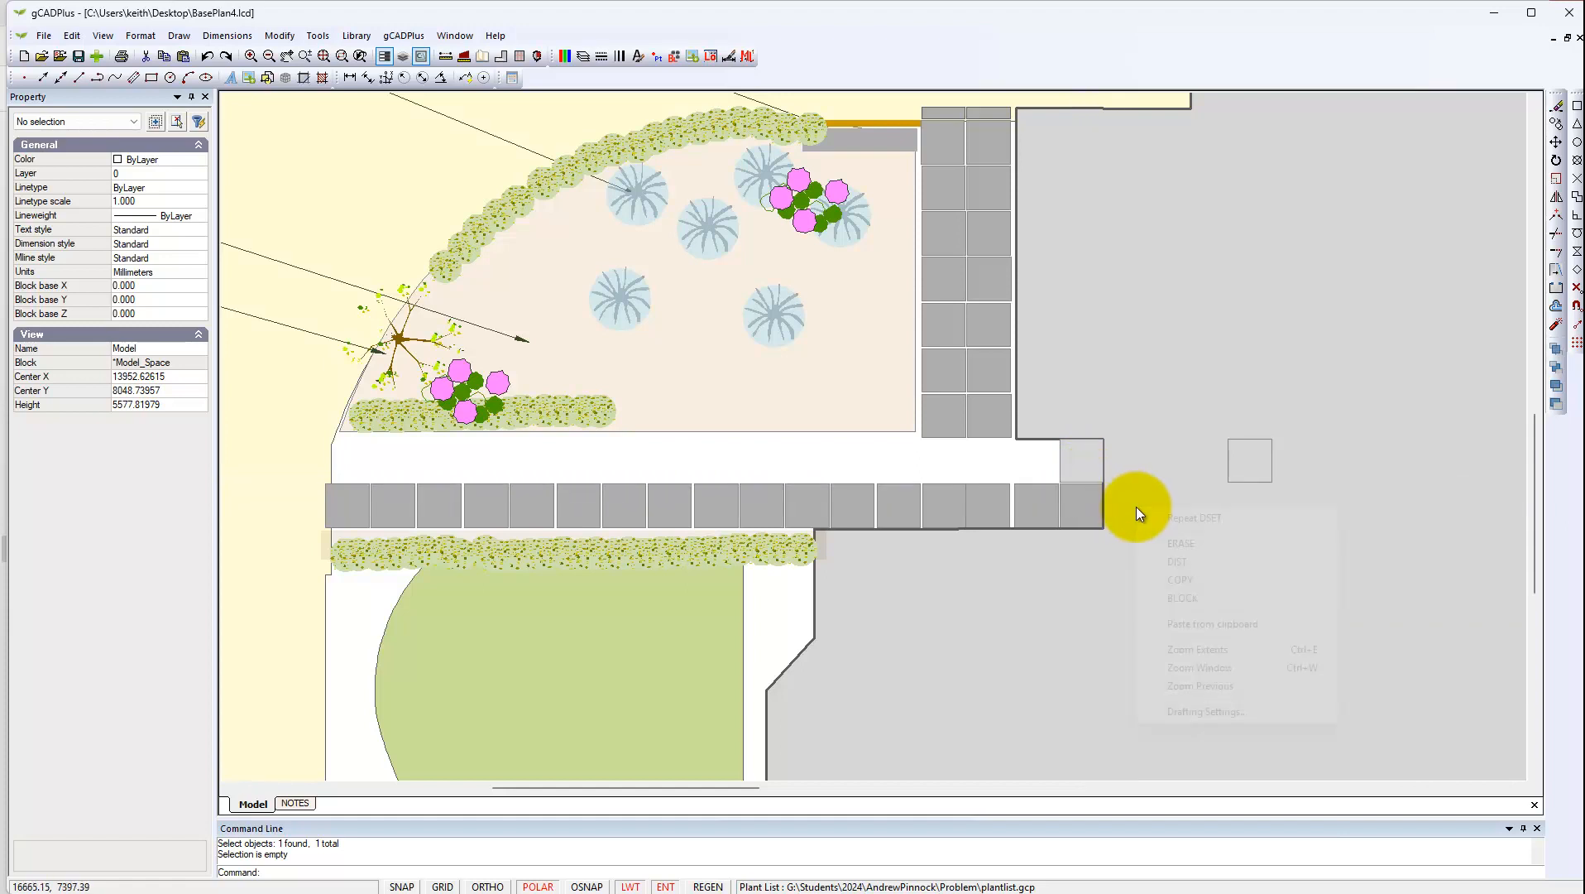
left_click(1207, 712)
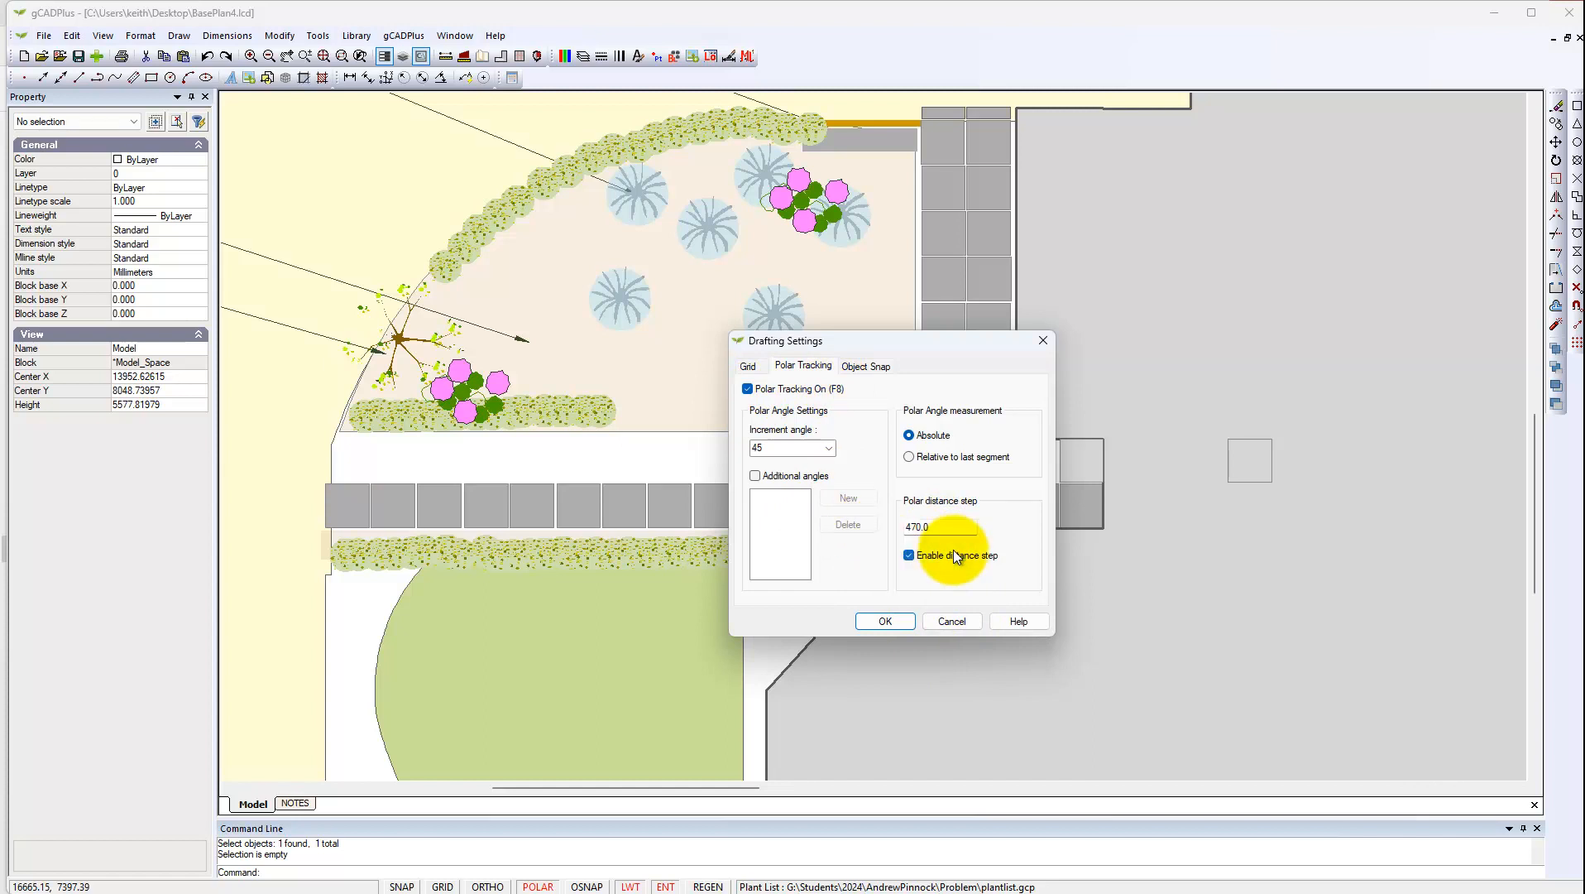
left_click(888, 619)
left_click(487, 886)
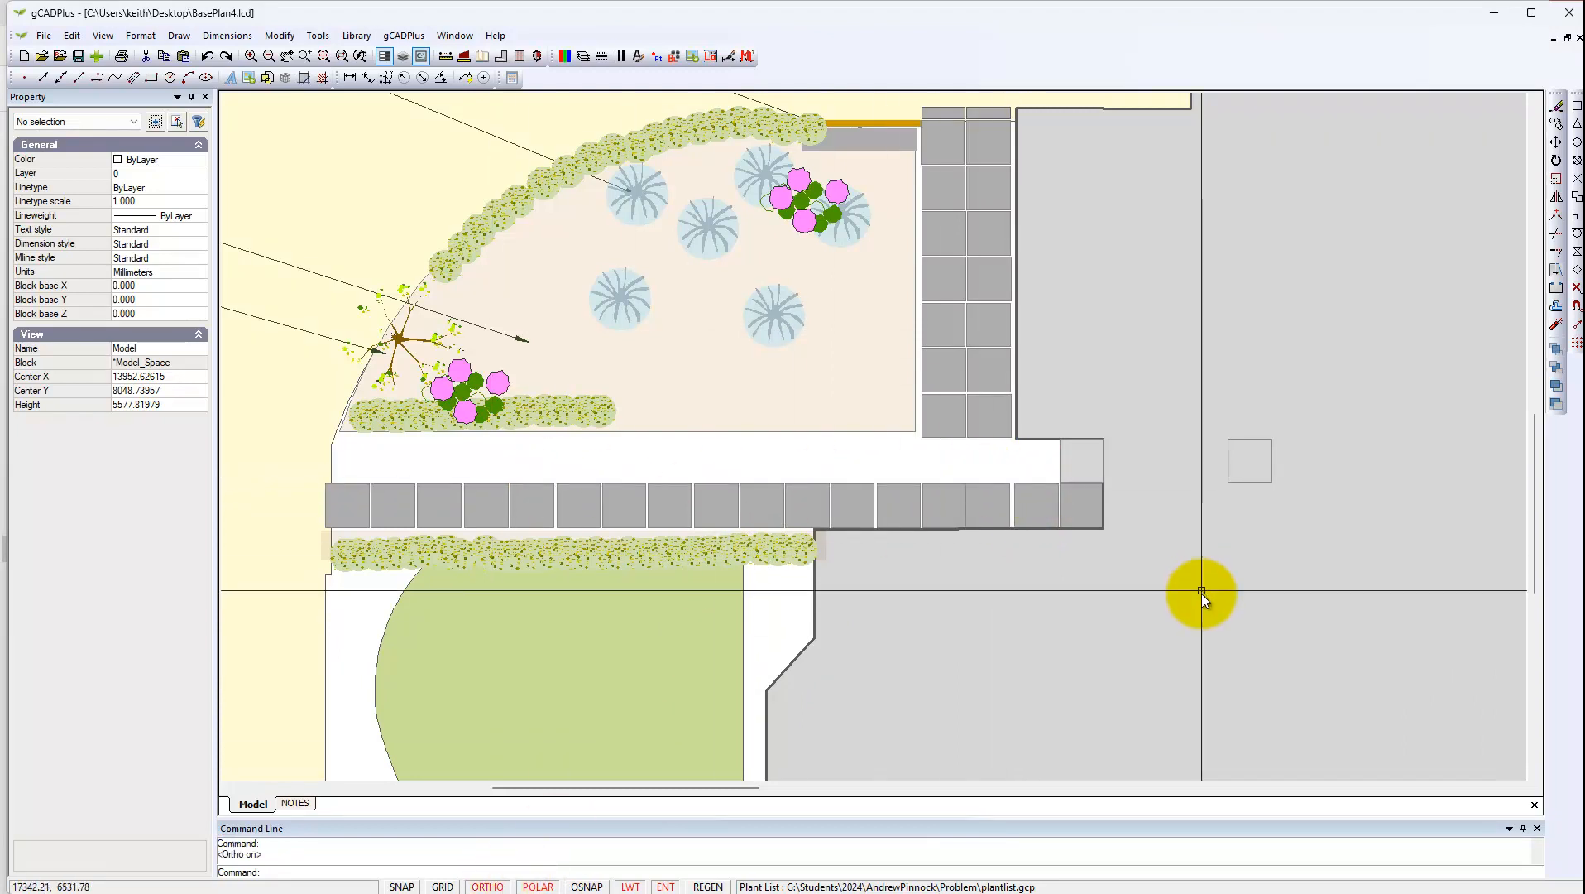
- Copy the light 450x450 paver repeatedly from its outer corner at the 470 polar step, filling the row beside the dark pavers
left_click(1083, 465)
right_click(1086, 468)
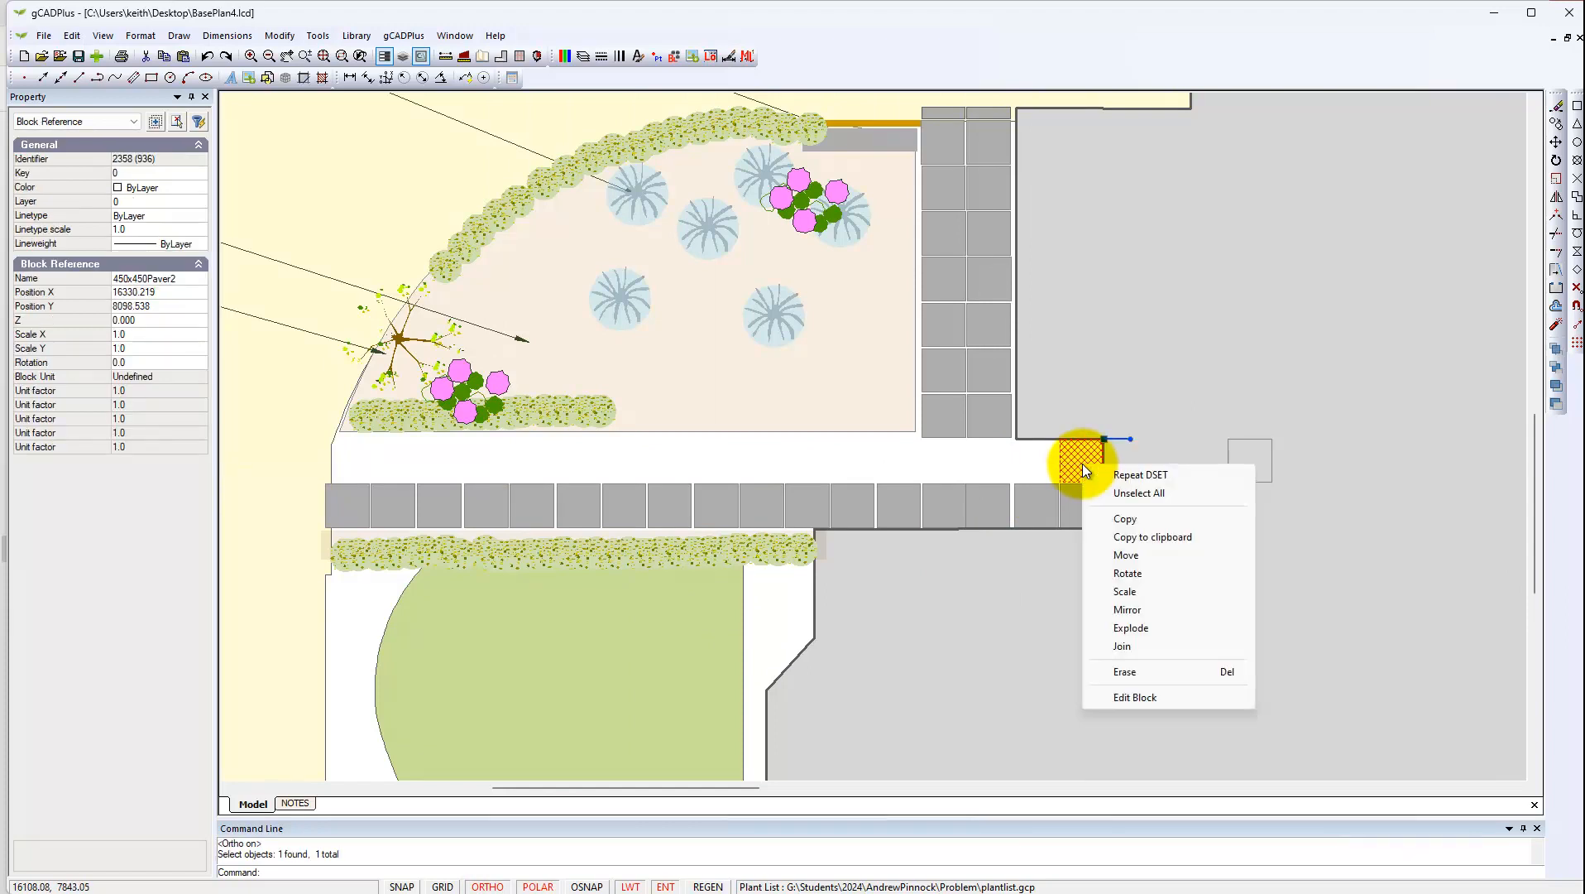
left_click(1119, 519)
left_click(1105, 438)
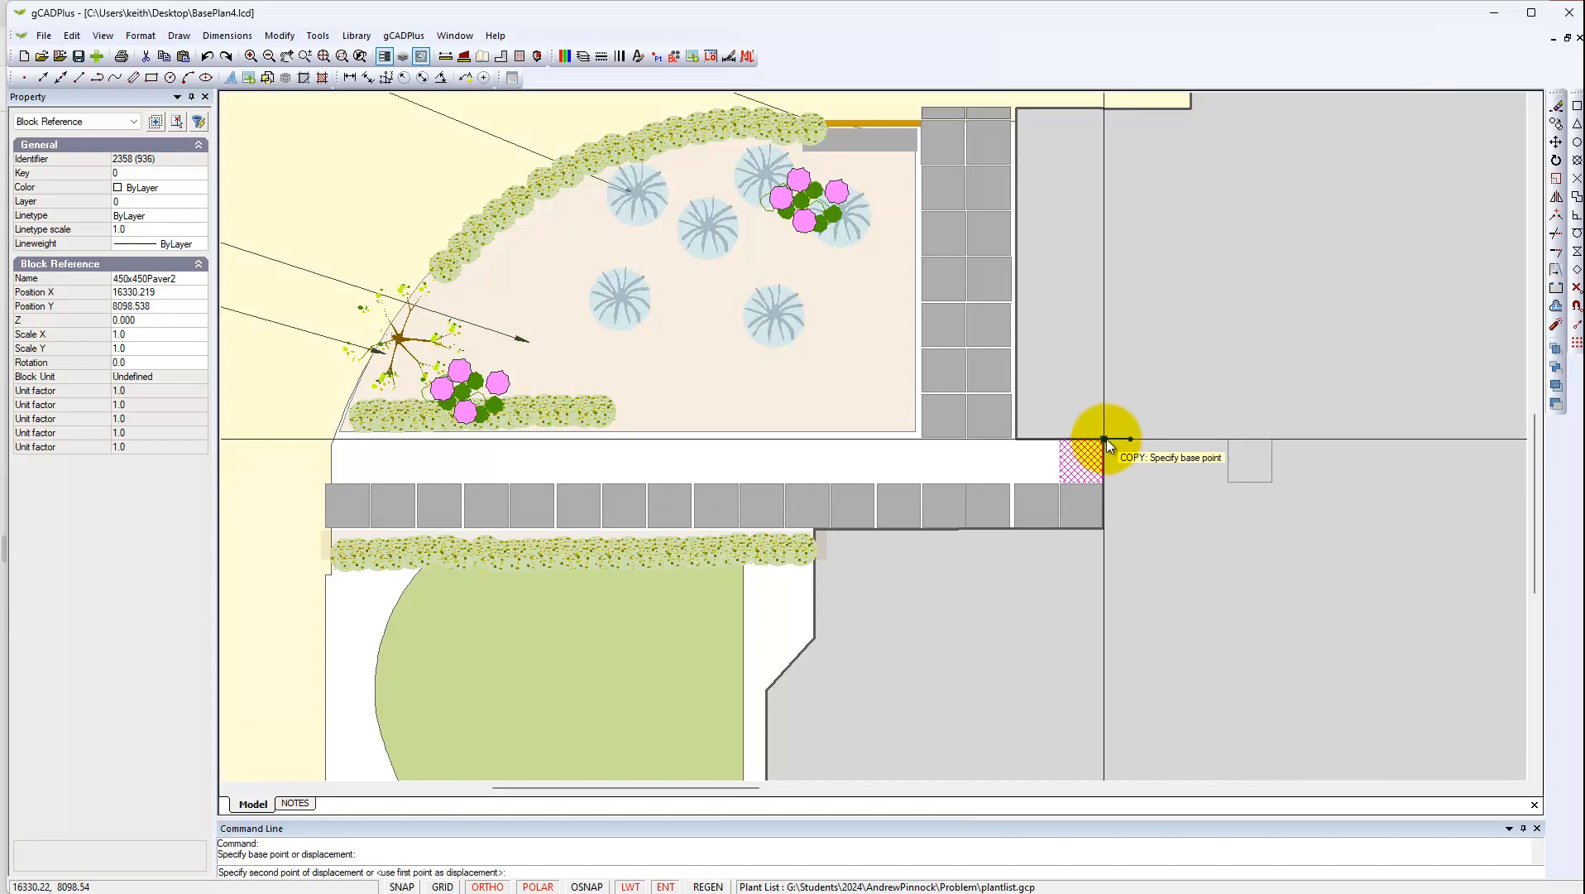
left_click(1057, 446)
left_click(1010, 445)
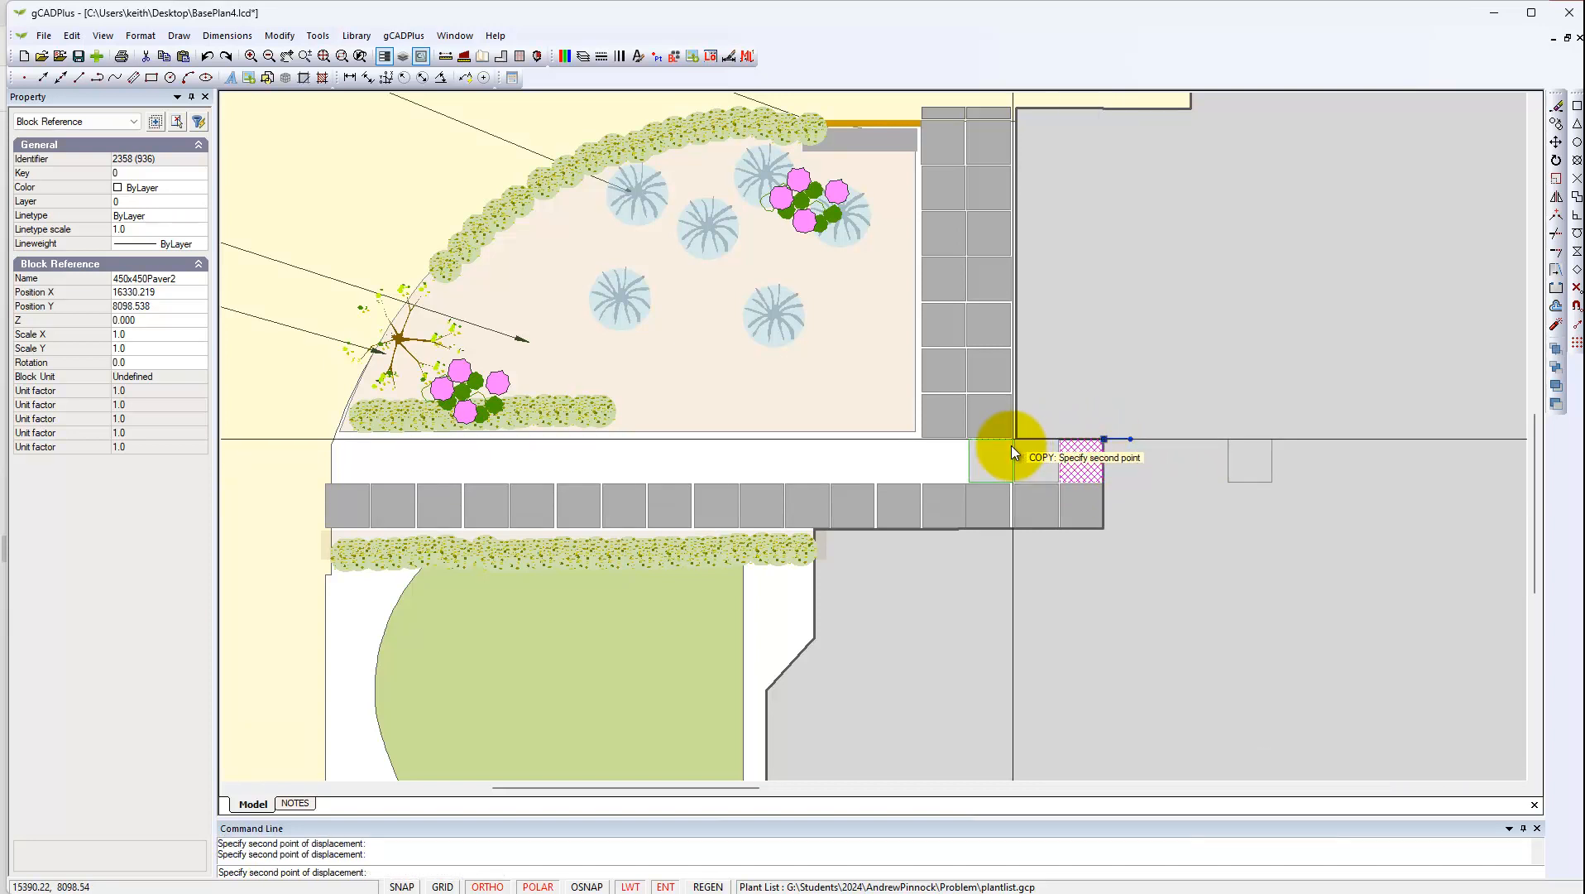
left_click(972, 448)
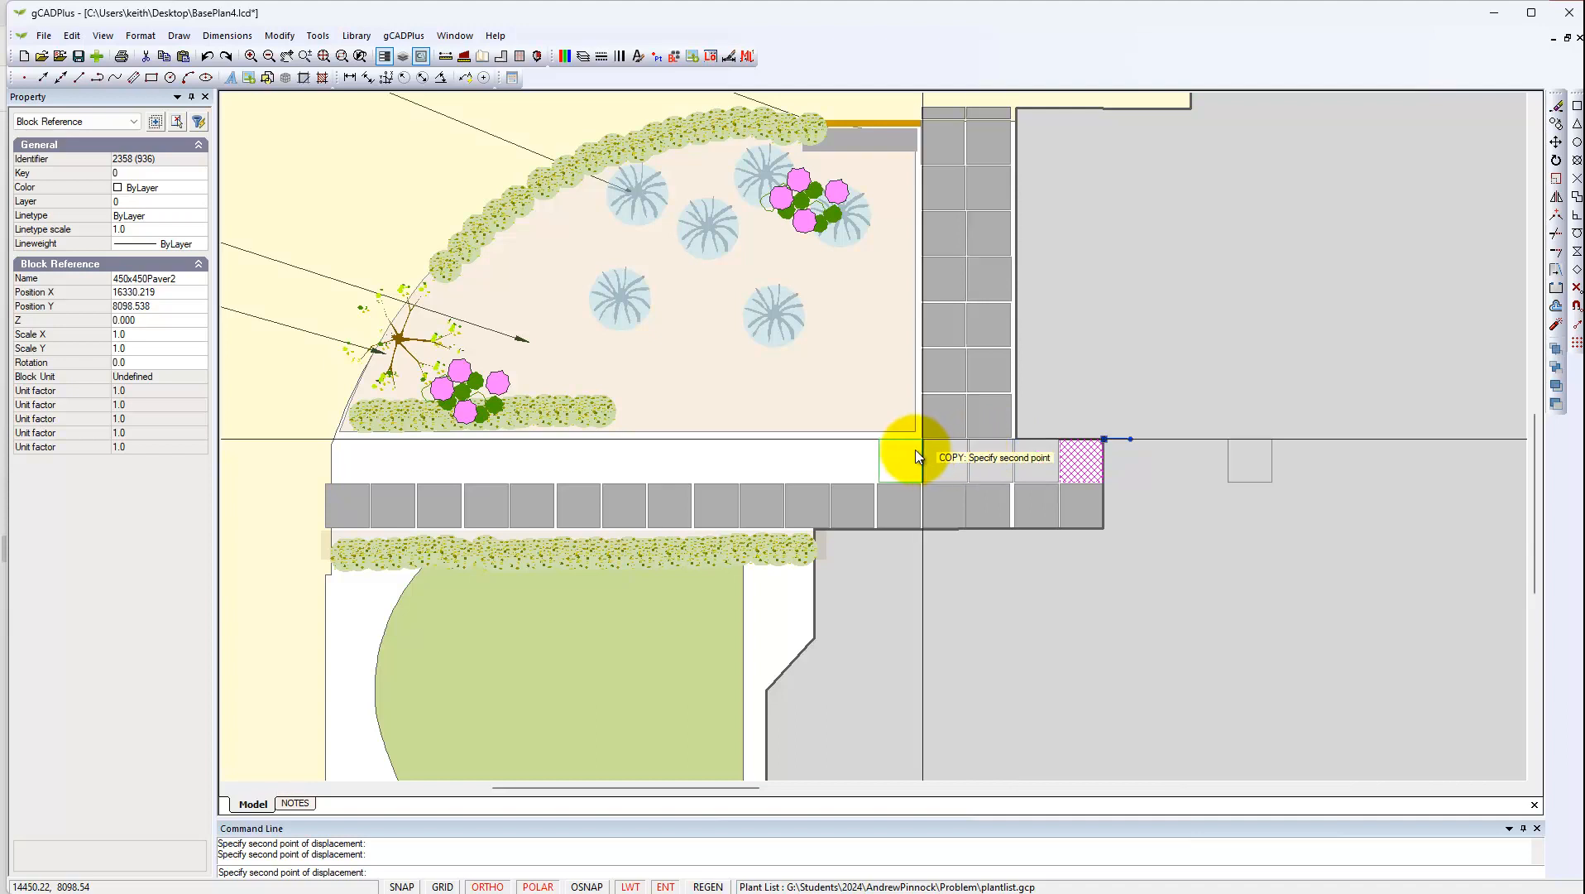
left_click(915, 449)
left_click(833, 456)
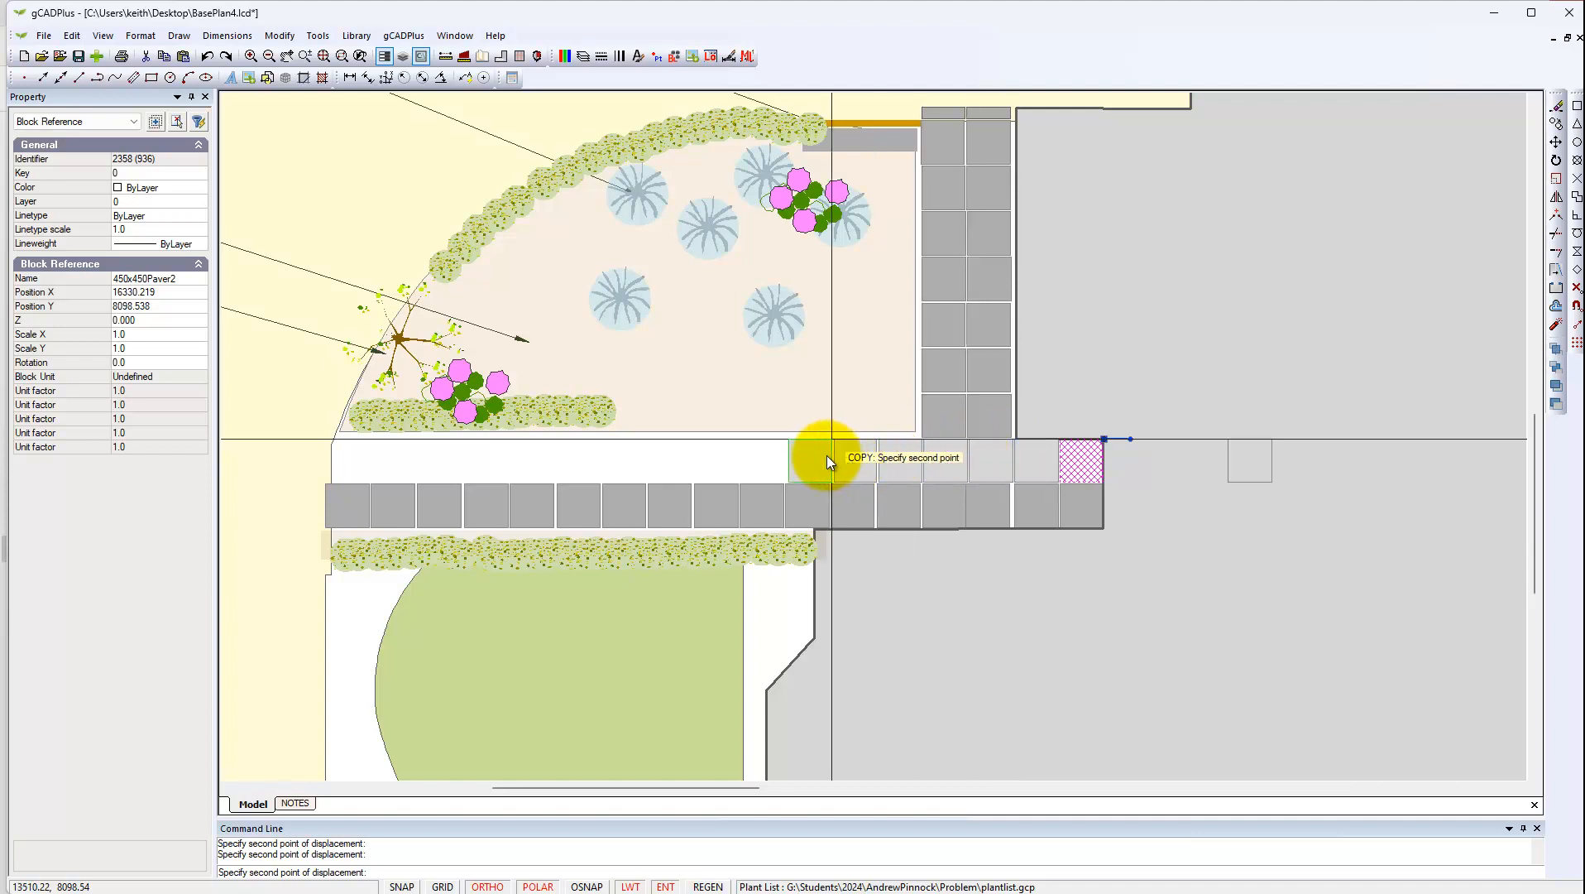
left_click(779, 463)
left_click(728, 463)
left_click(689, 464)
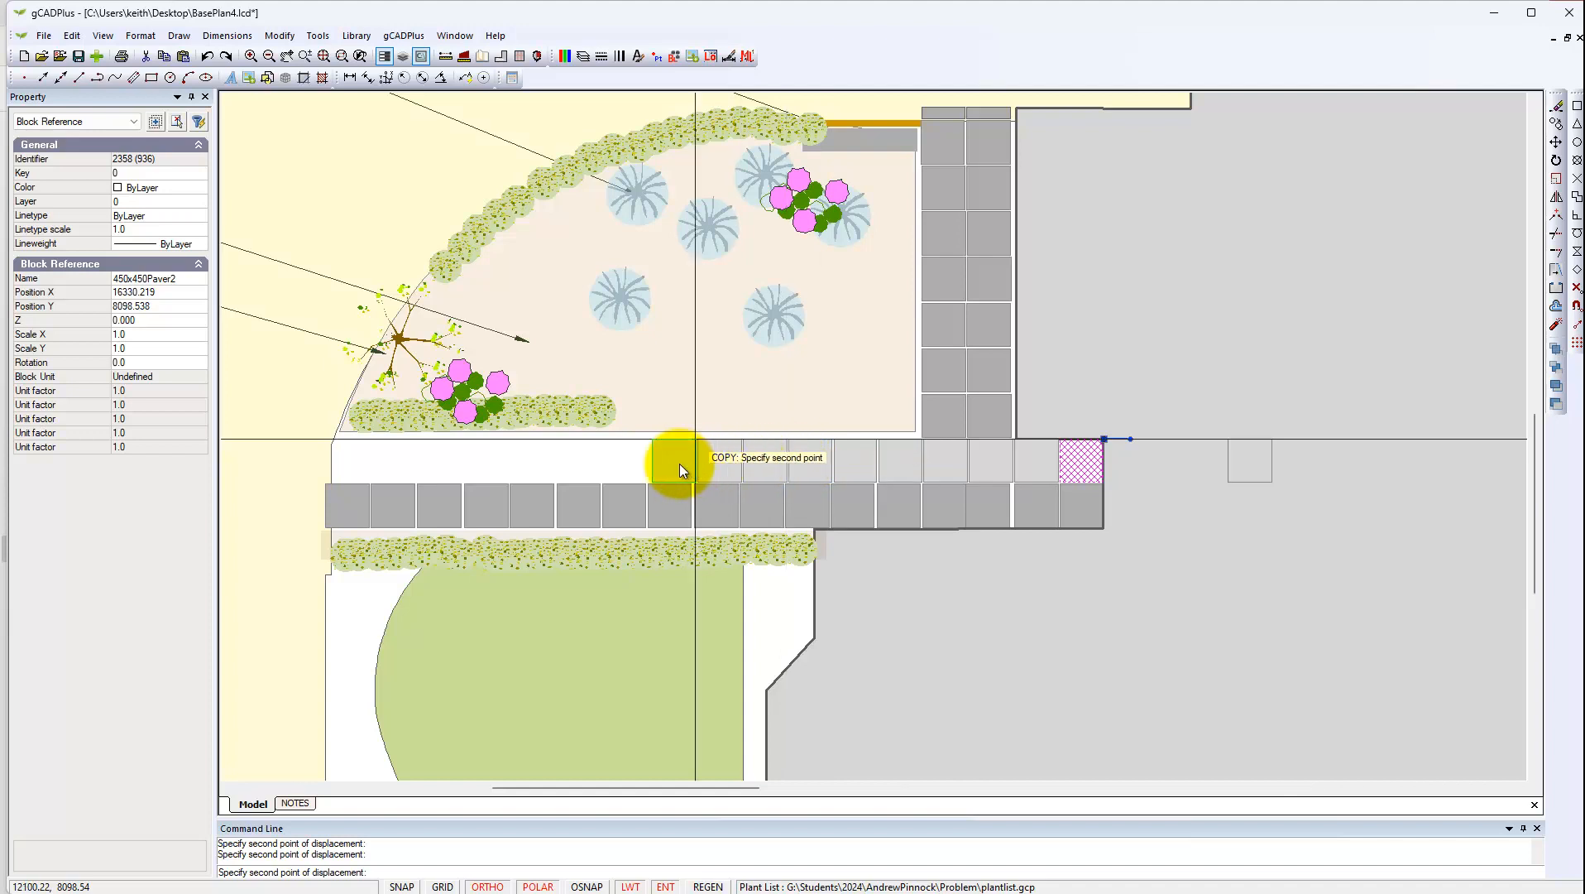
left_click(648, 464)
left_click(599, 461)
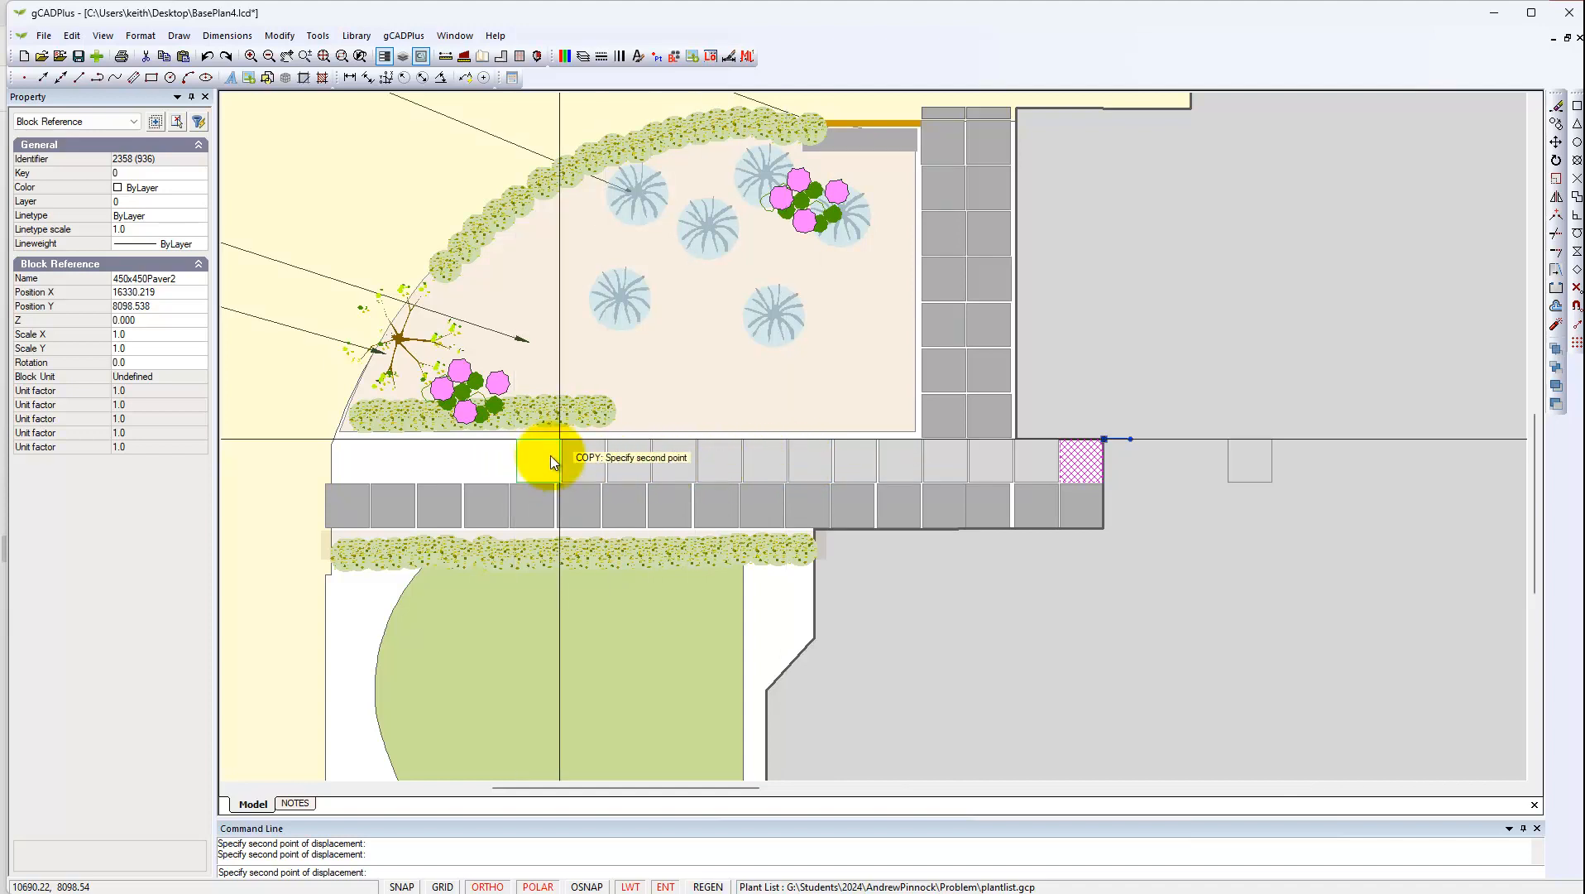
left_click(552, 461)
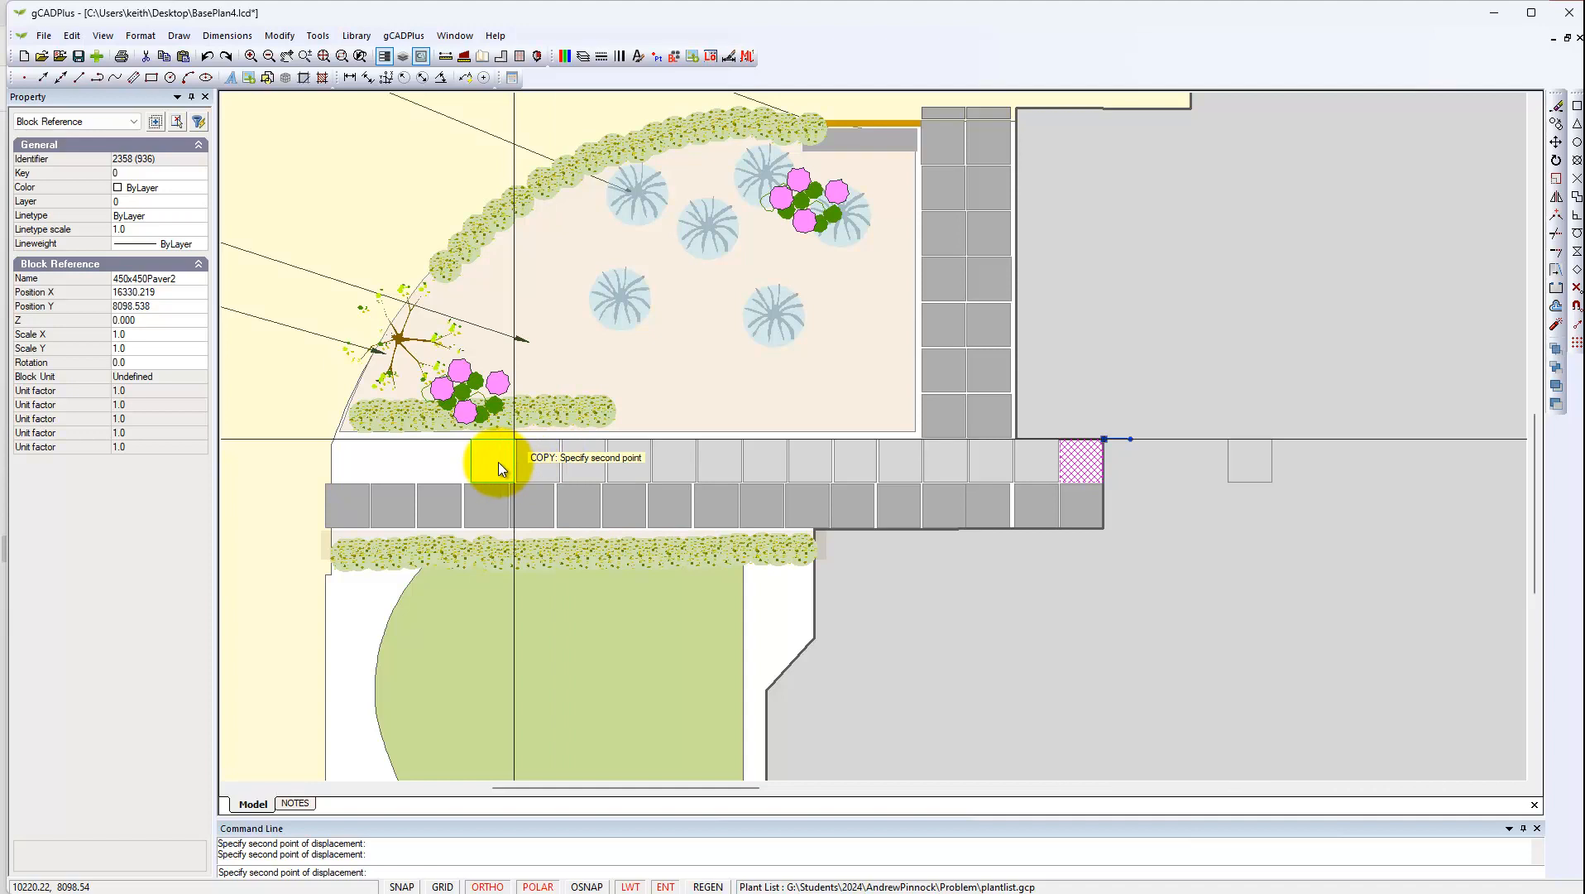
left_click(499, 462)
left_click(457, 466)
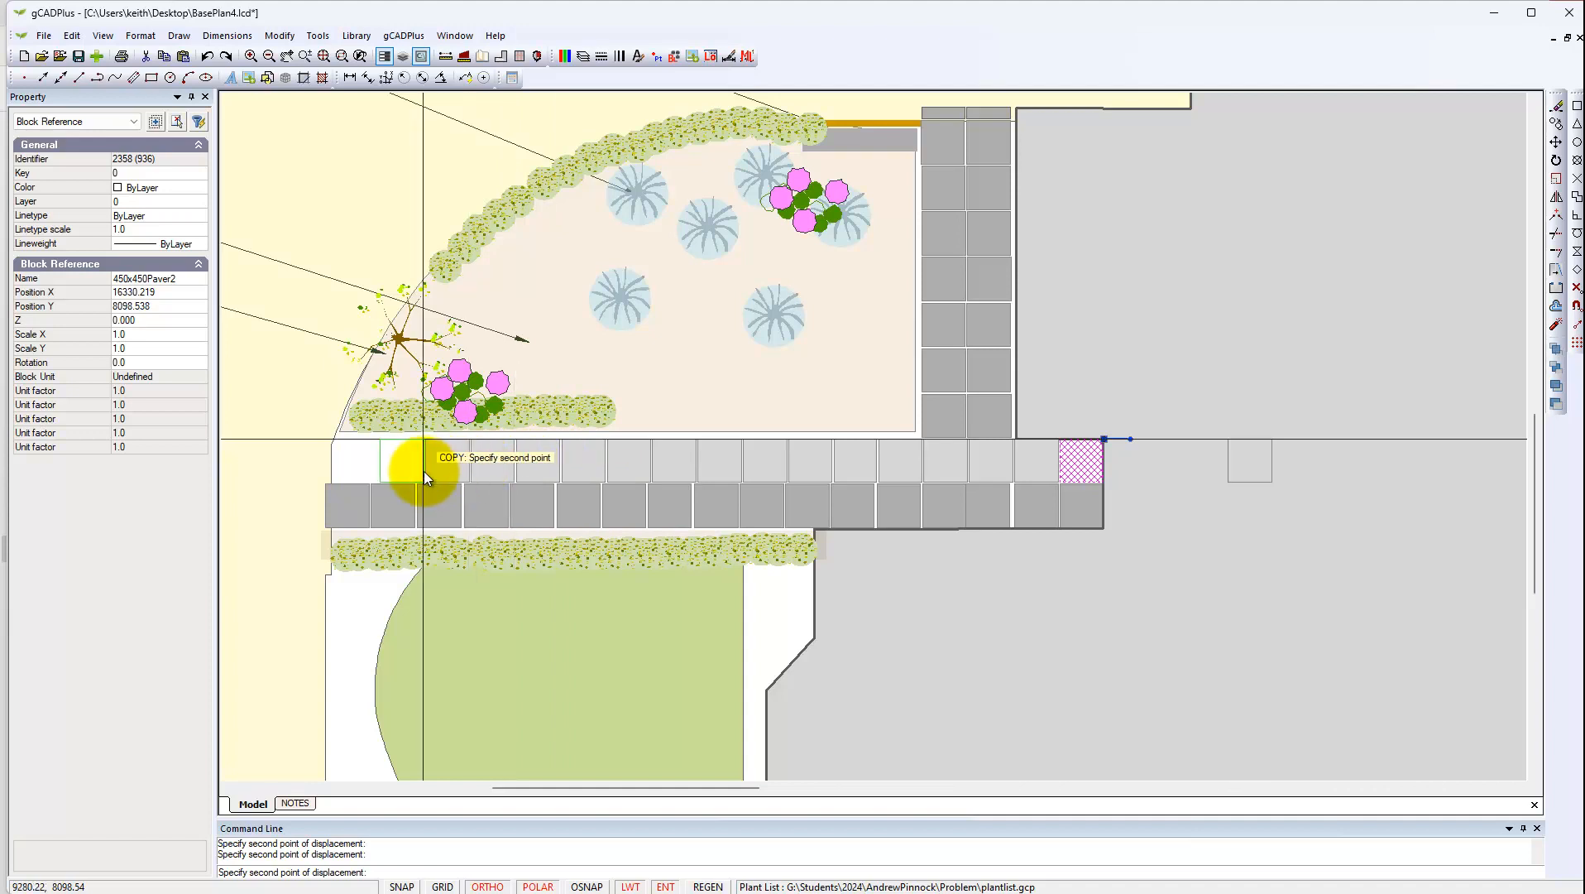
left_click(412, 467)
left_click(365, 466)
key("Escape")
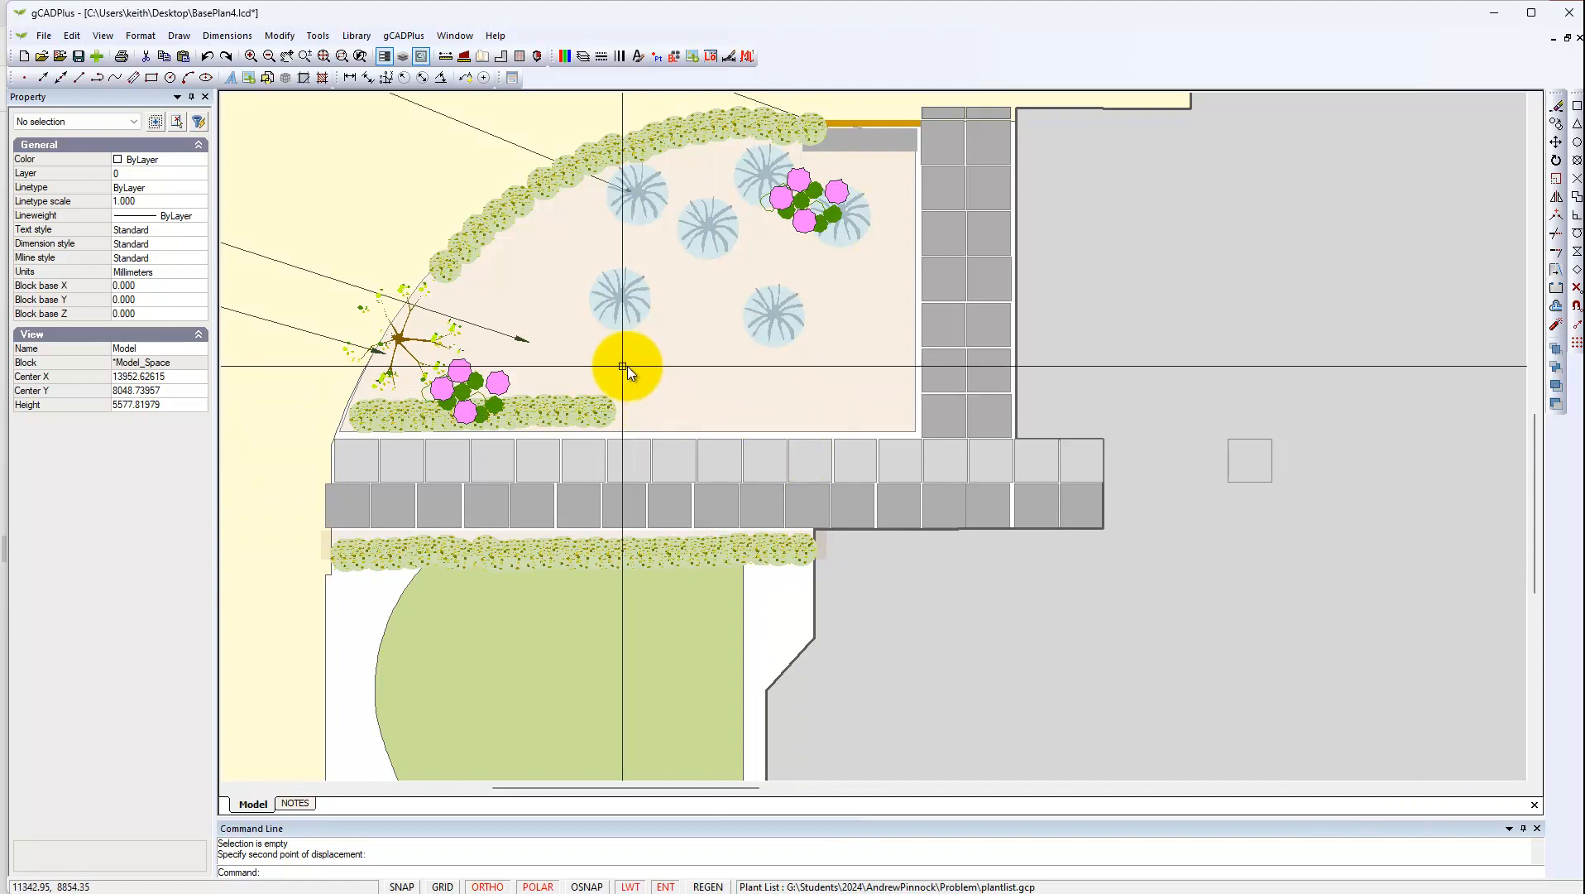
- Turn off Ortho and polar tracking for free placement of the Buxus sempervirens at the hedge's end
left_click(604, 418)
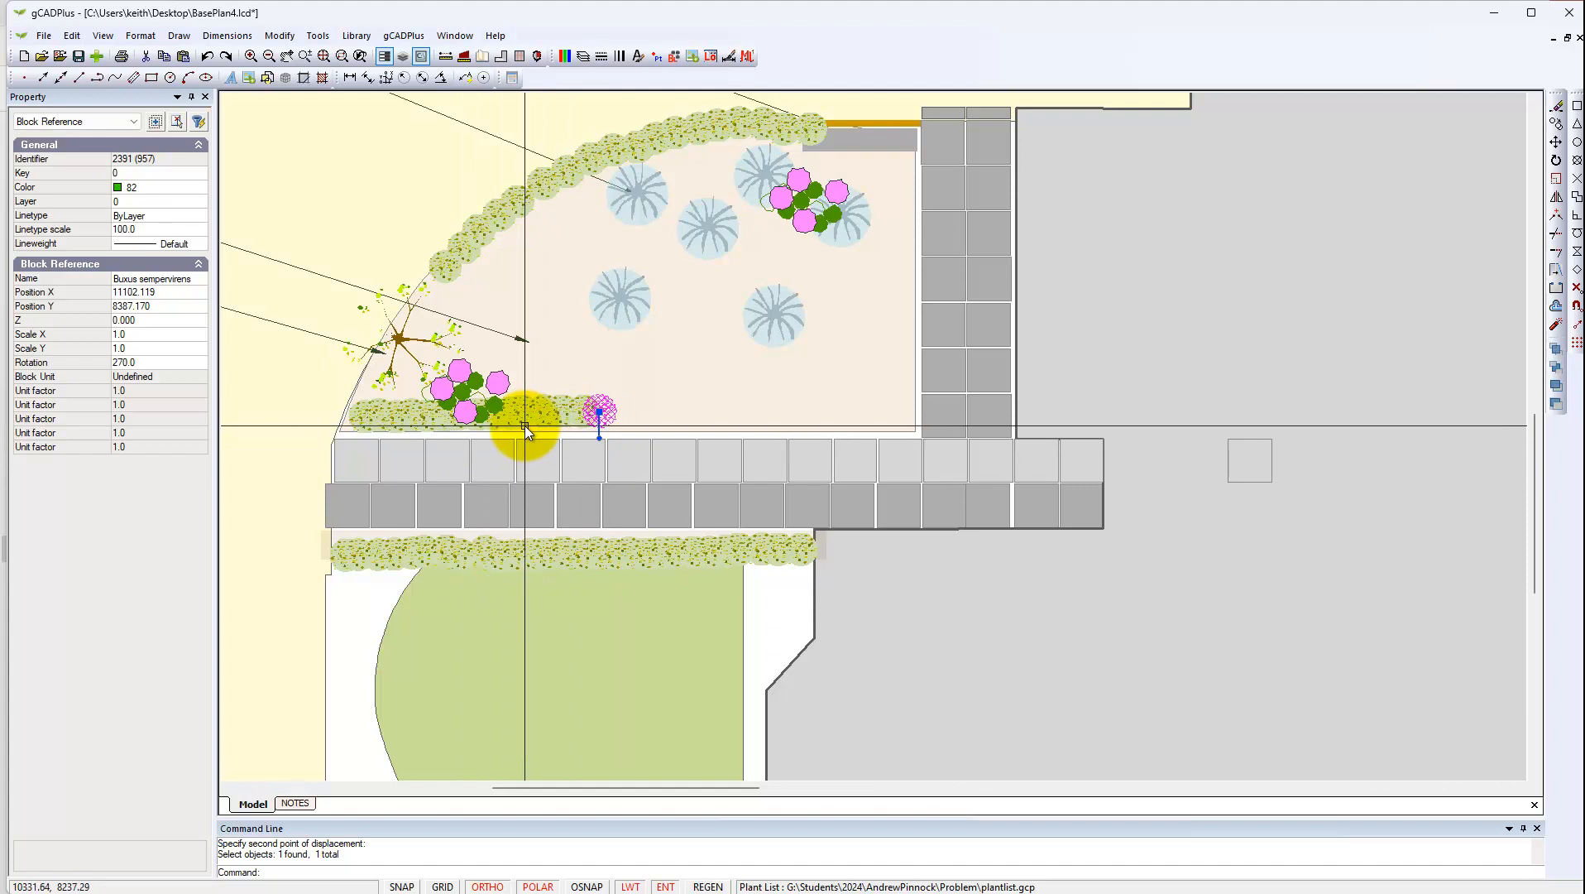
left_click(599, 412)
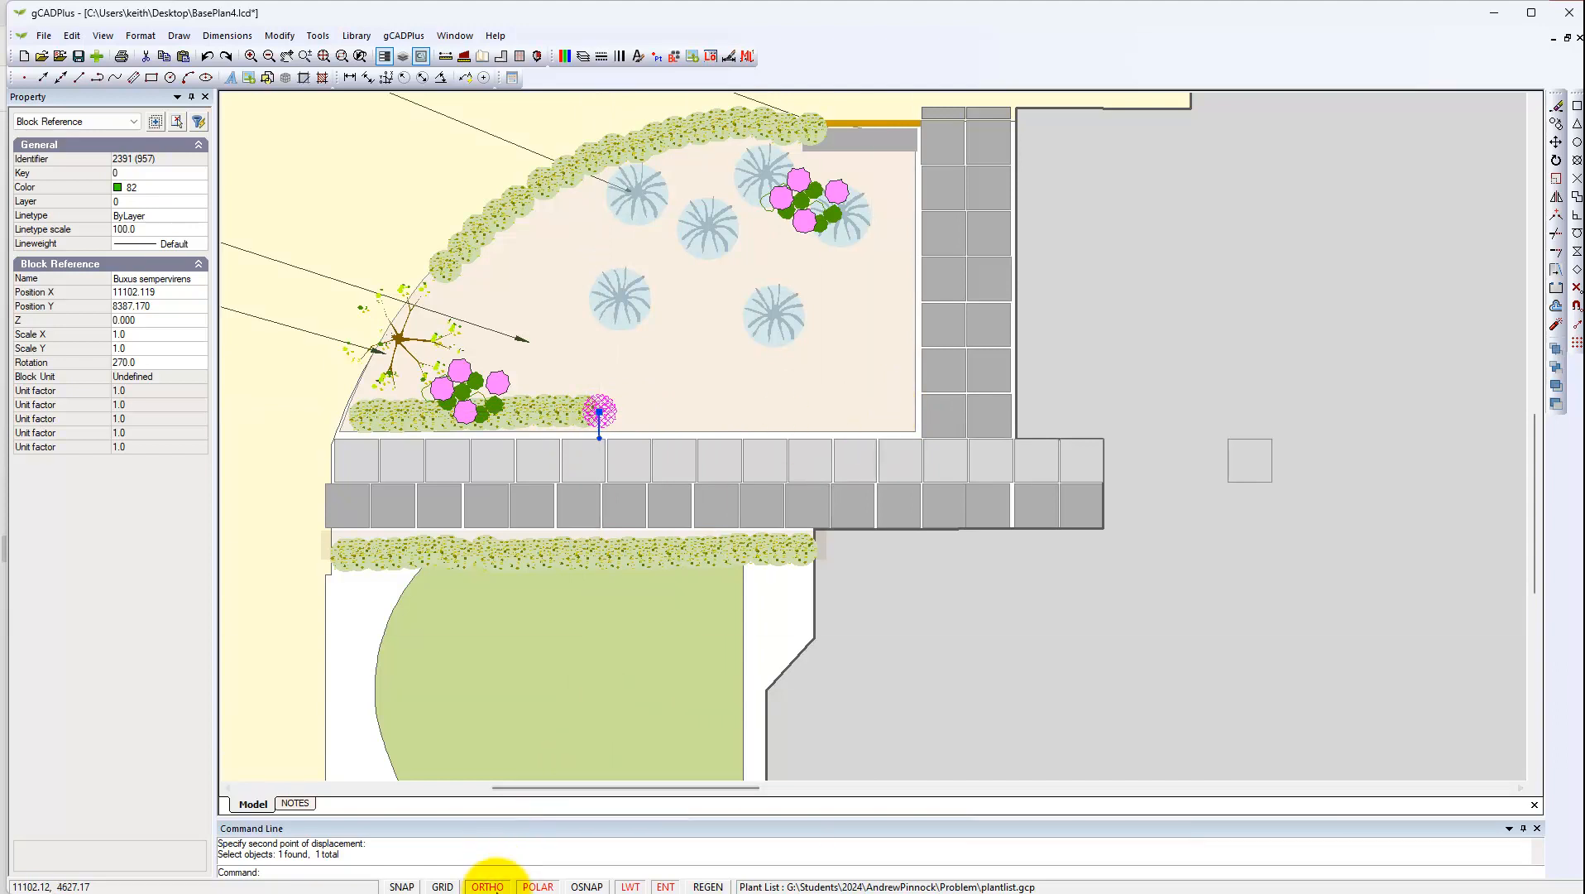
mouse_move(491, 871)
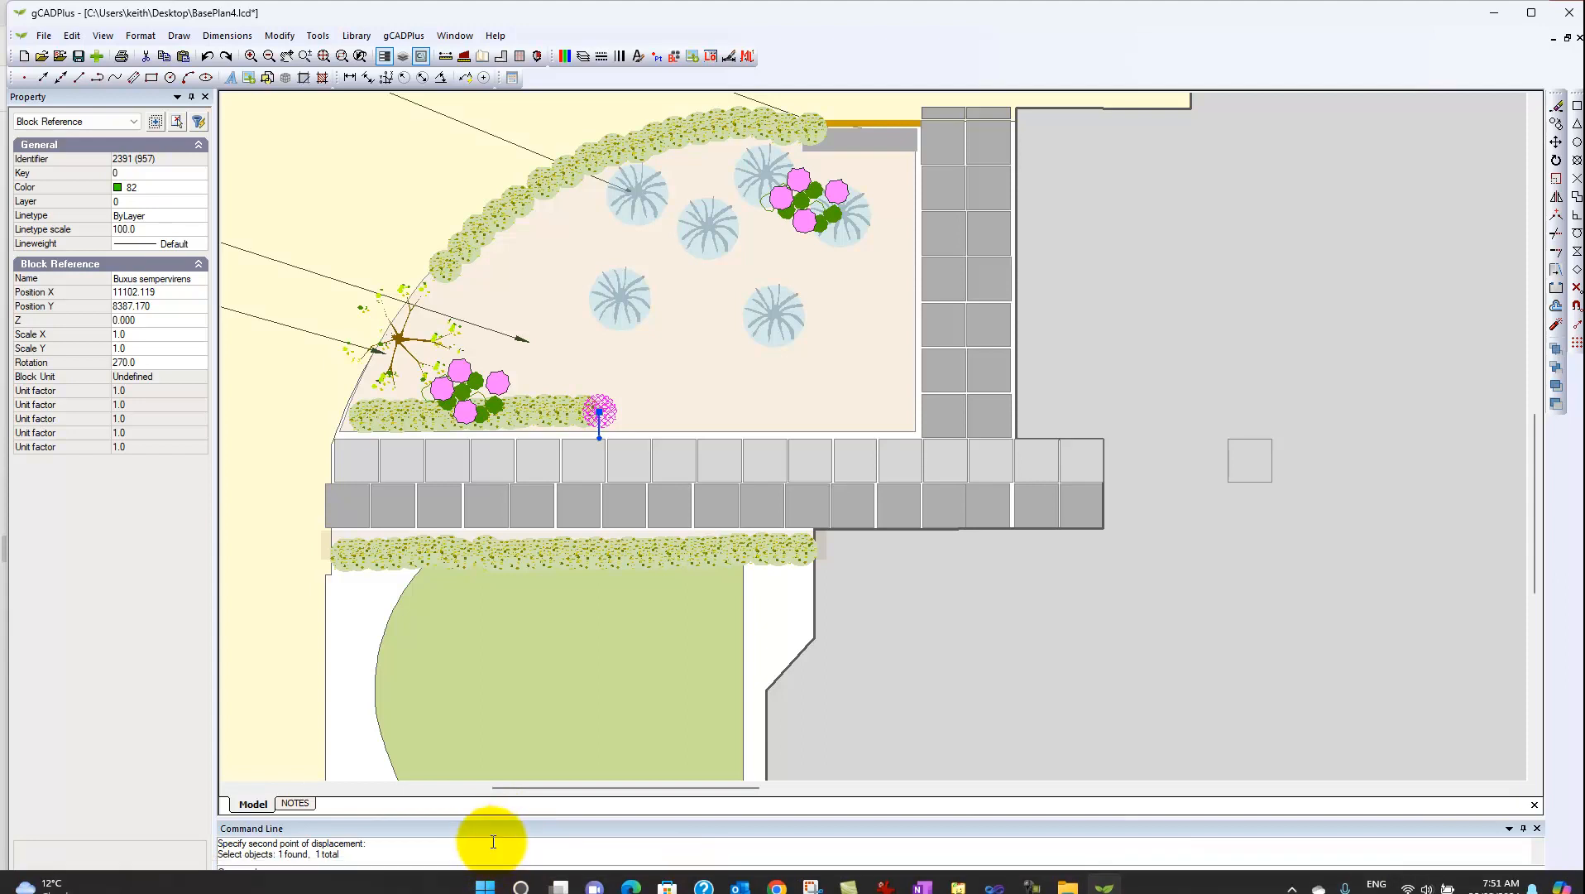
left_click(488, 886)
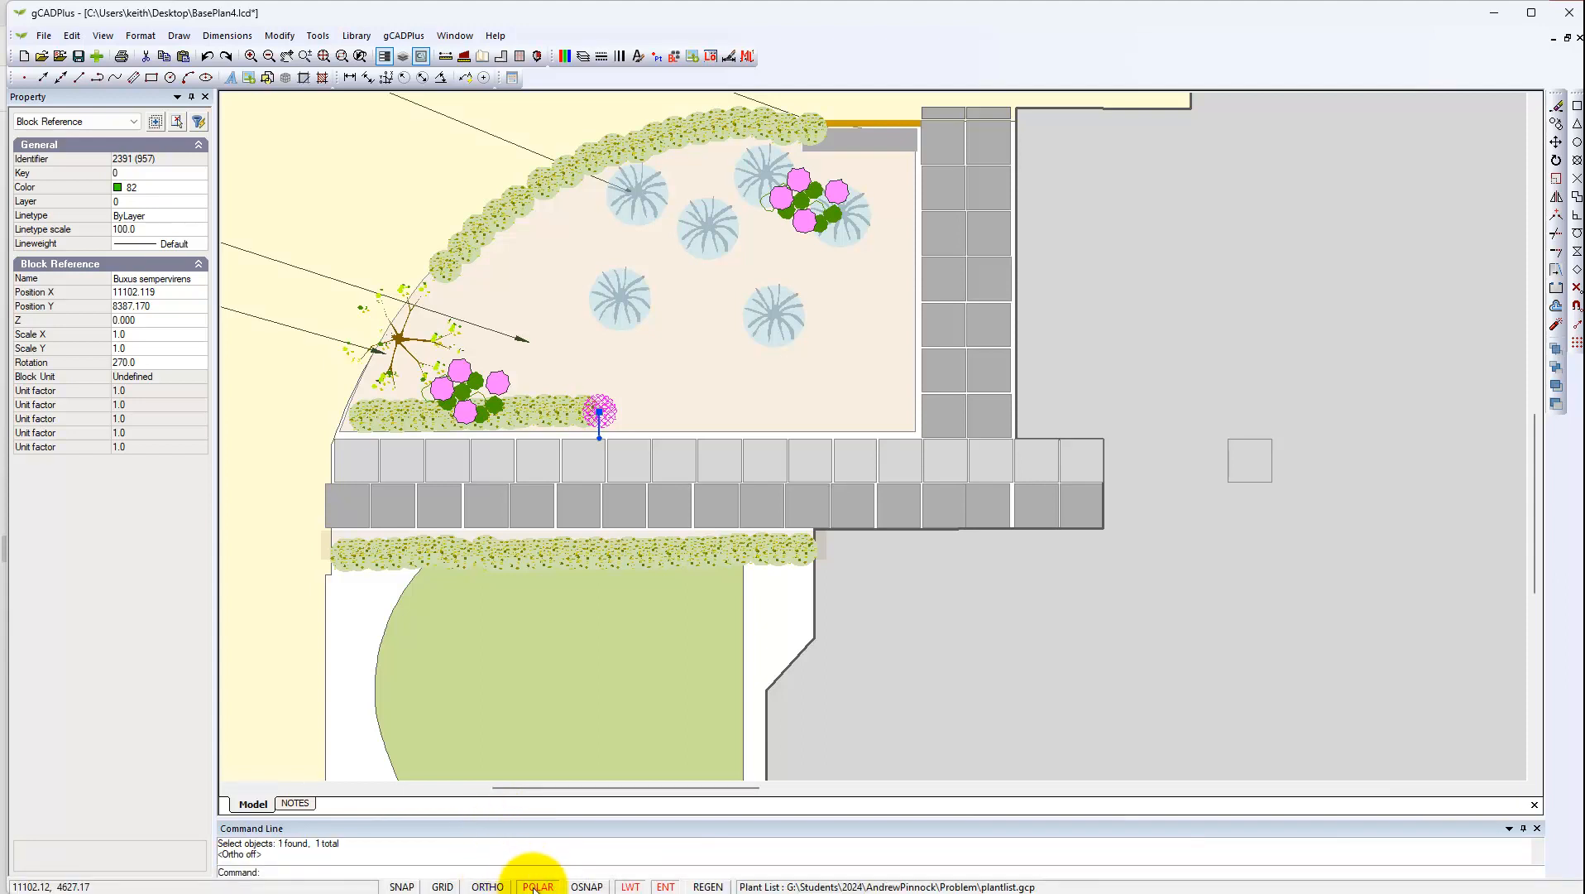
left_click(534, 886)
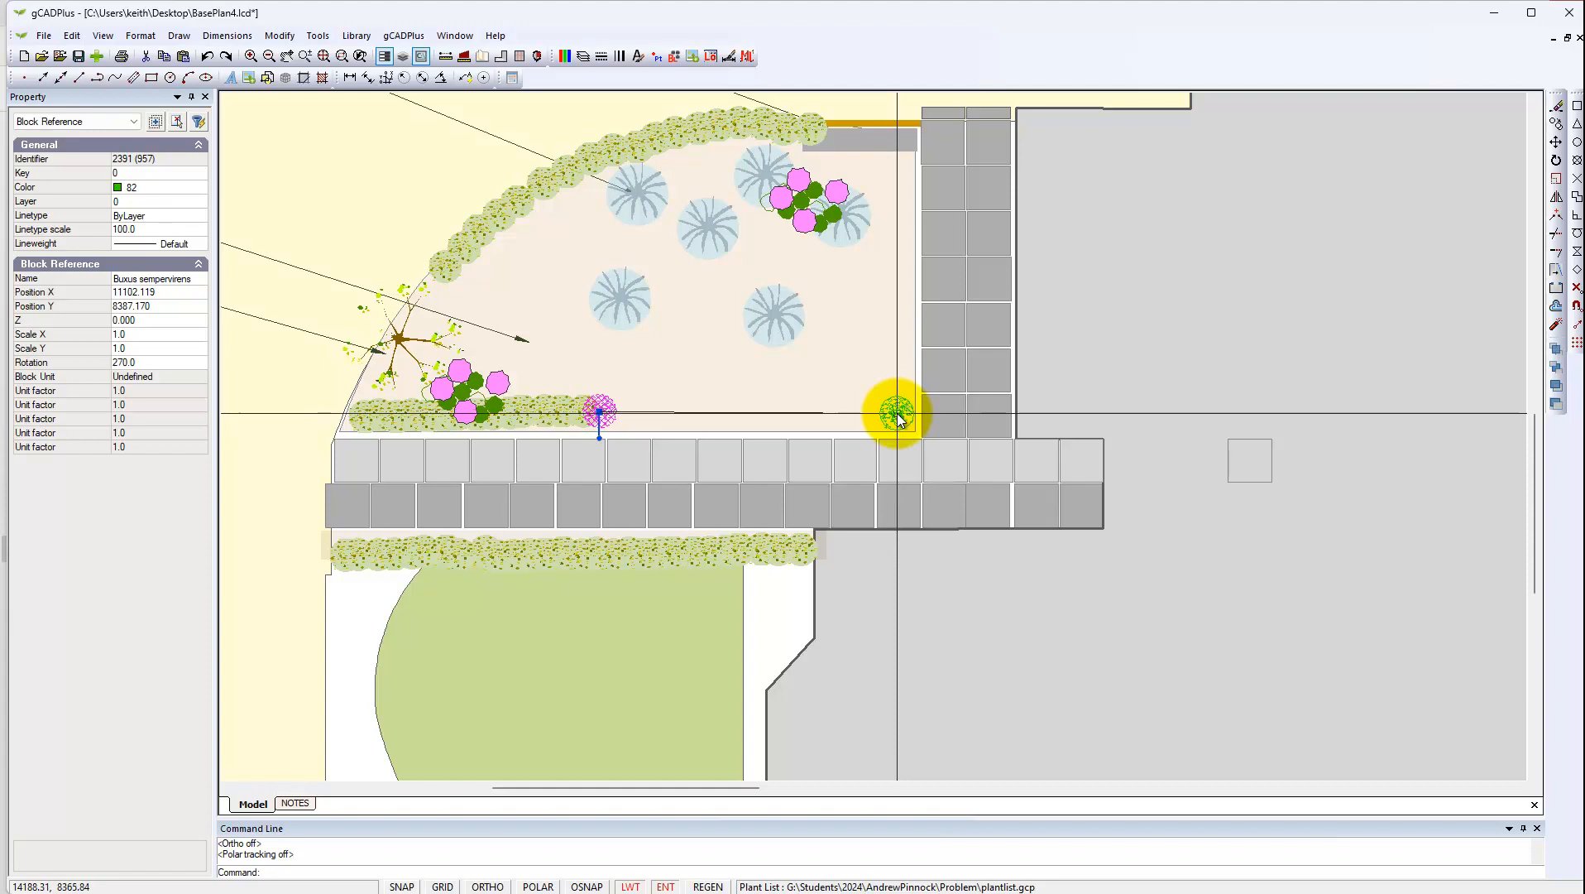
key("Escape")
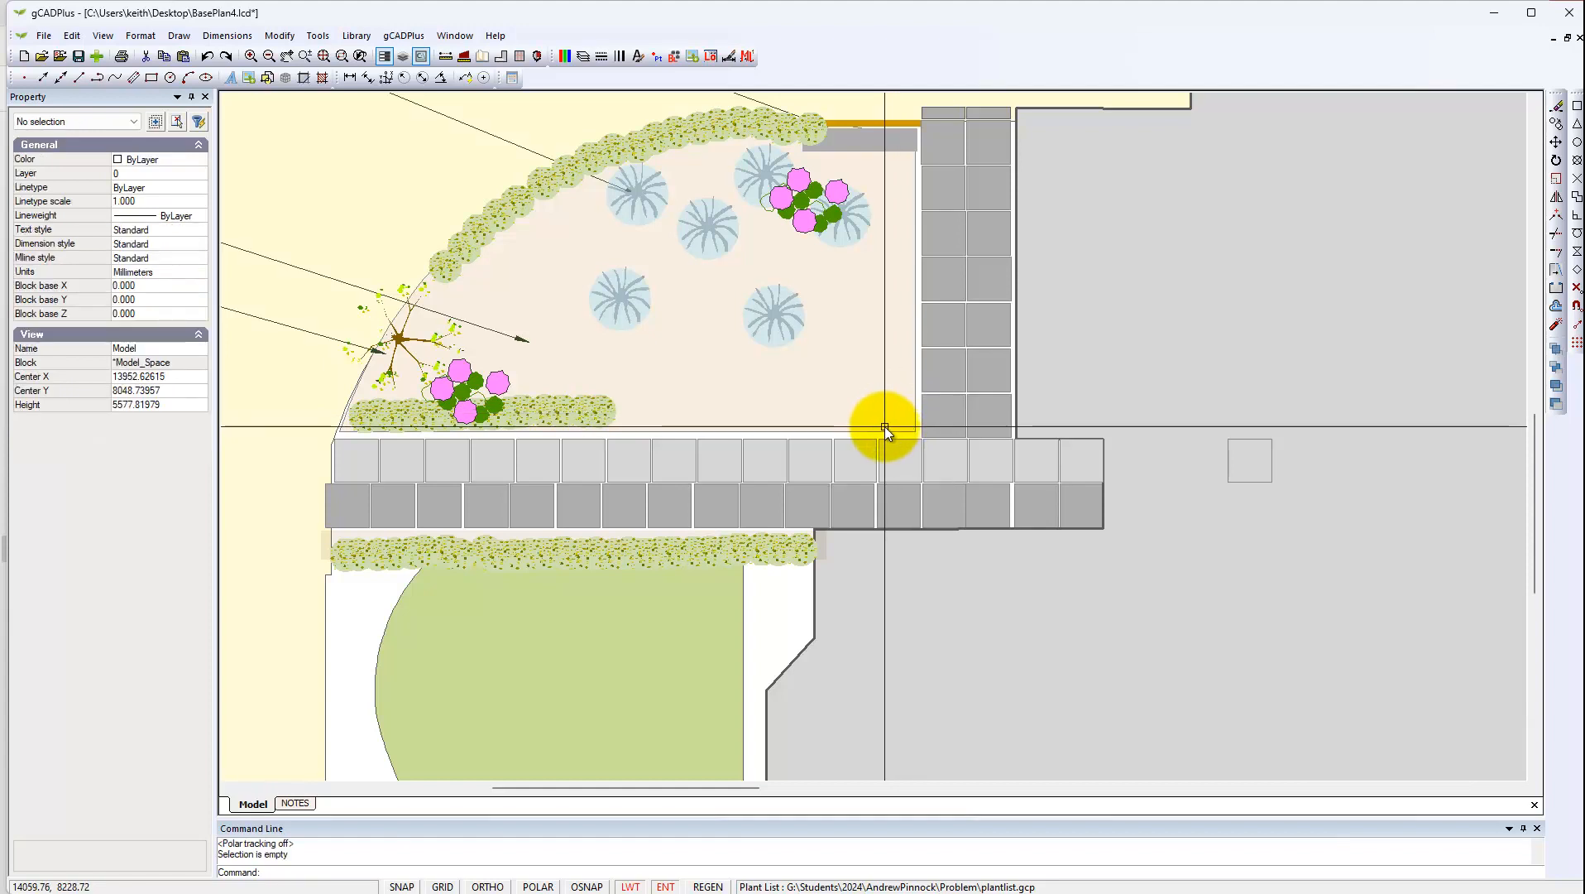
- Copy the last Buxus sempervirens of the short hedge from its centre to the bed's corner beside the vertical paver path
left_click(610, 409)
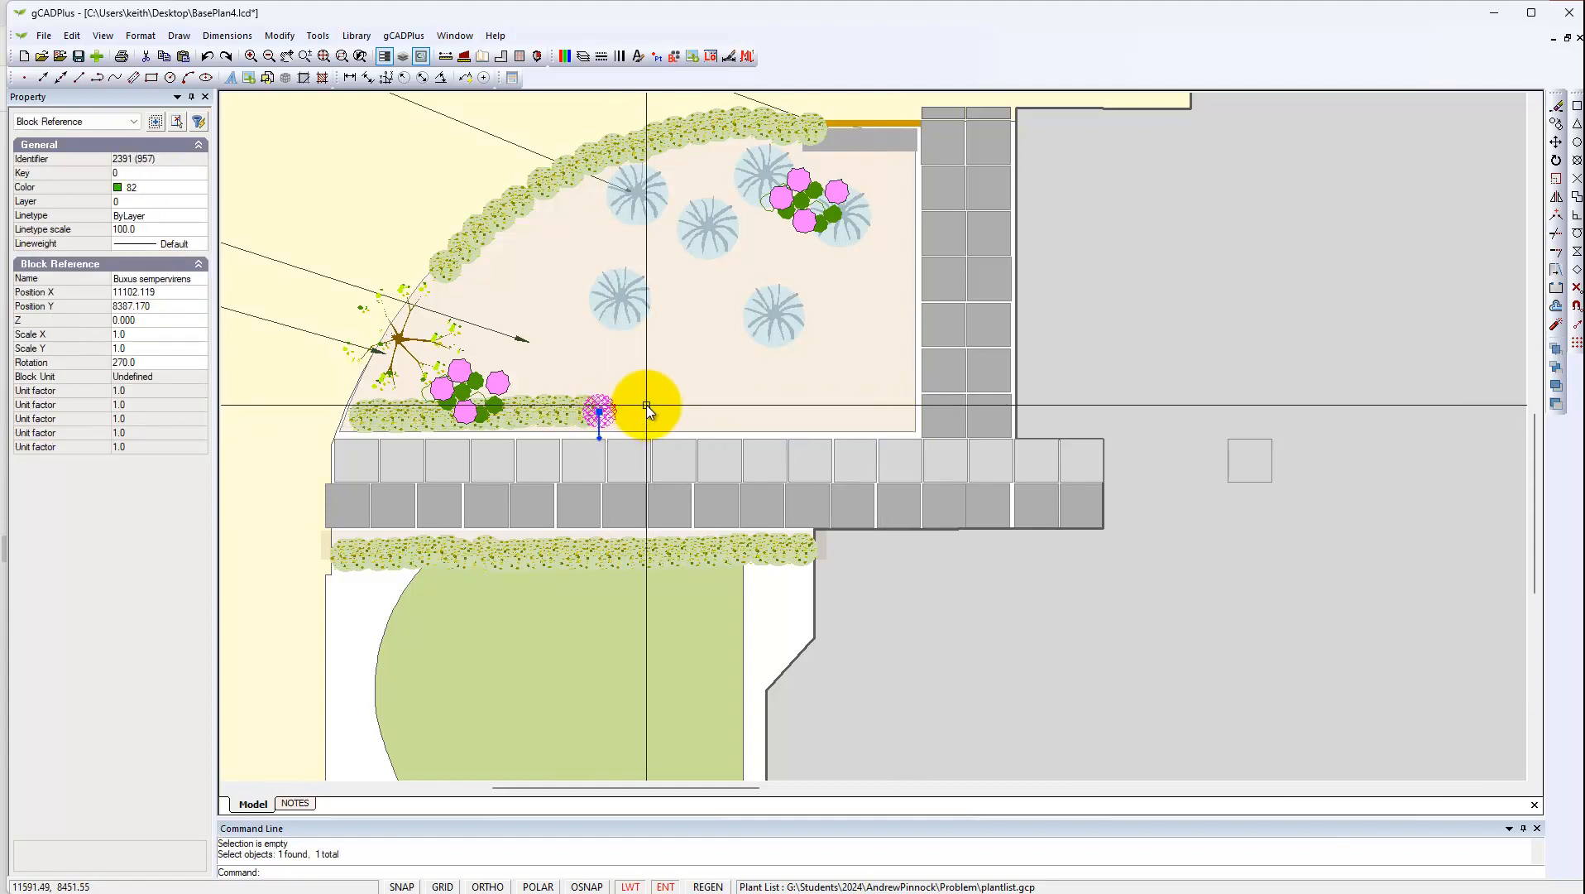
right_click(646, 405)
left_click(687, 459)
left_click(599, 412)
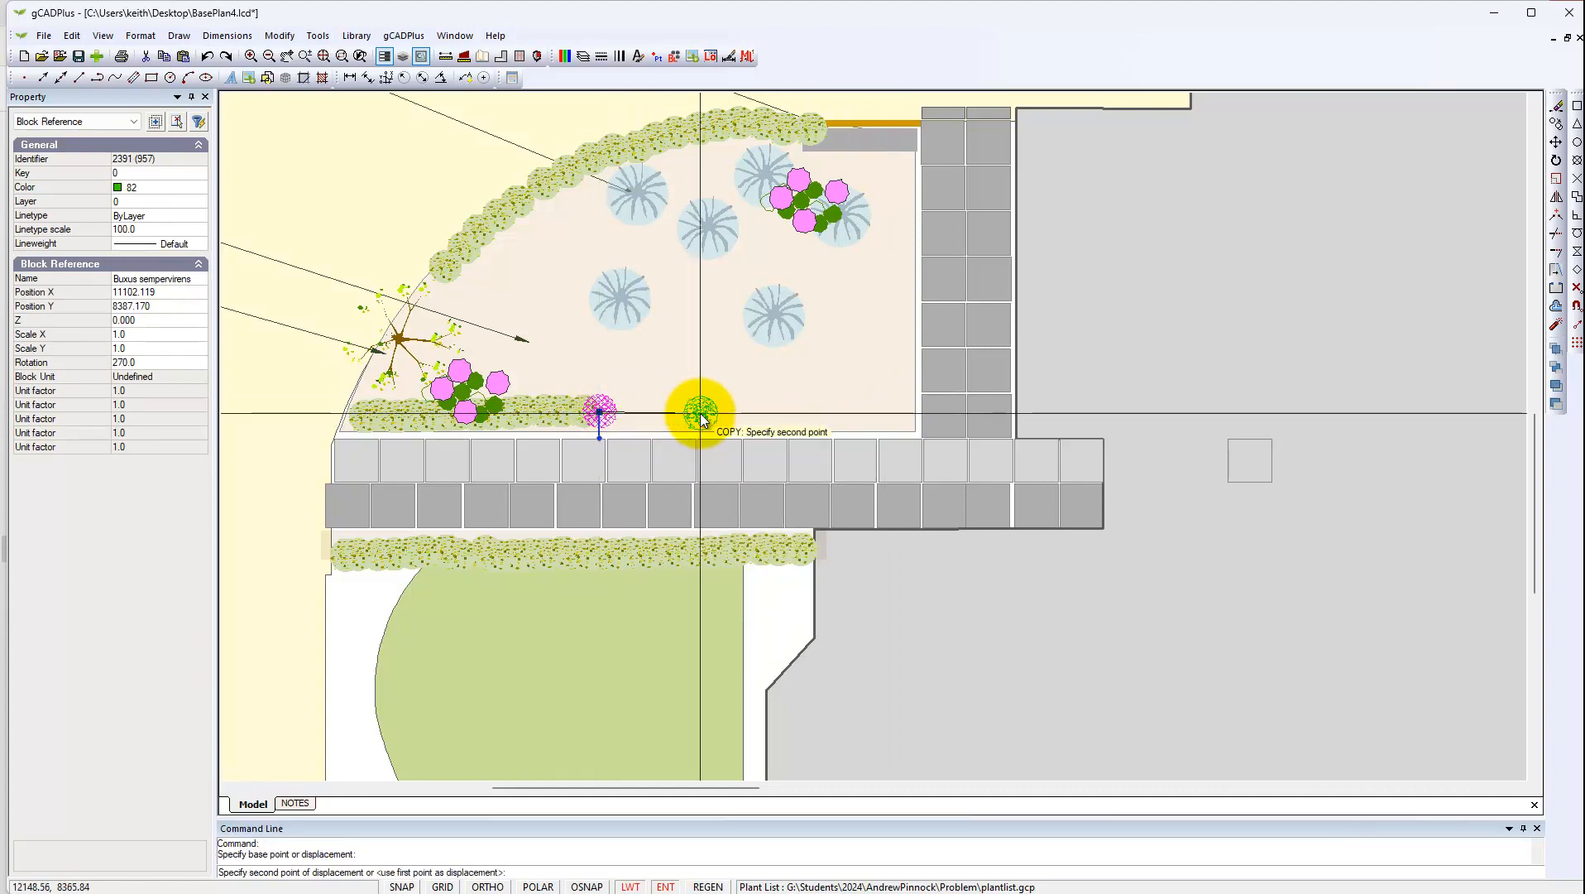
left_click(896, 413)
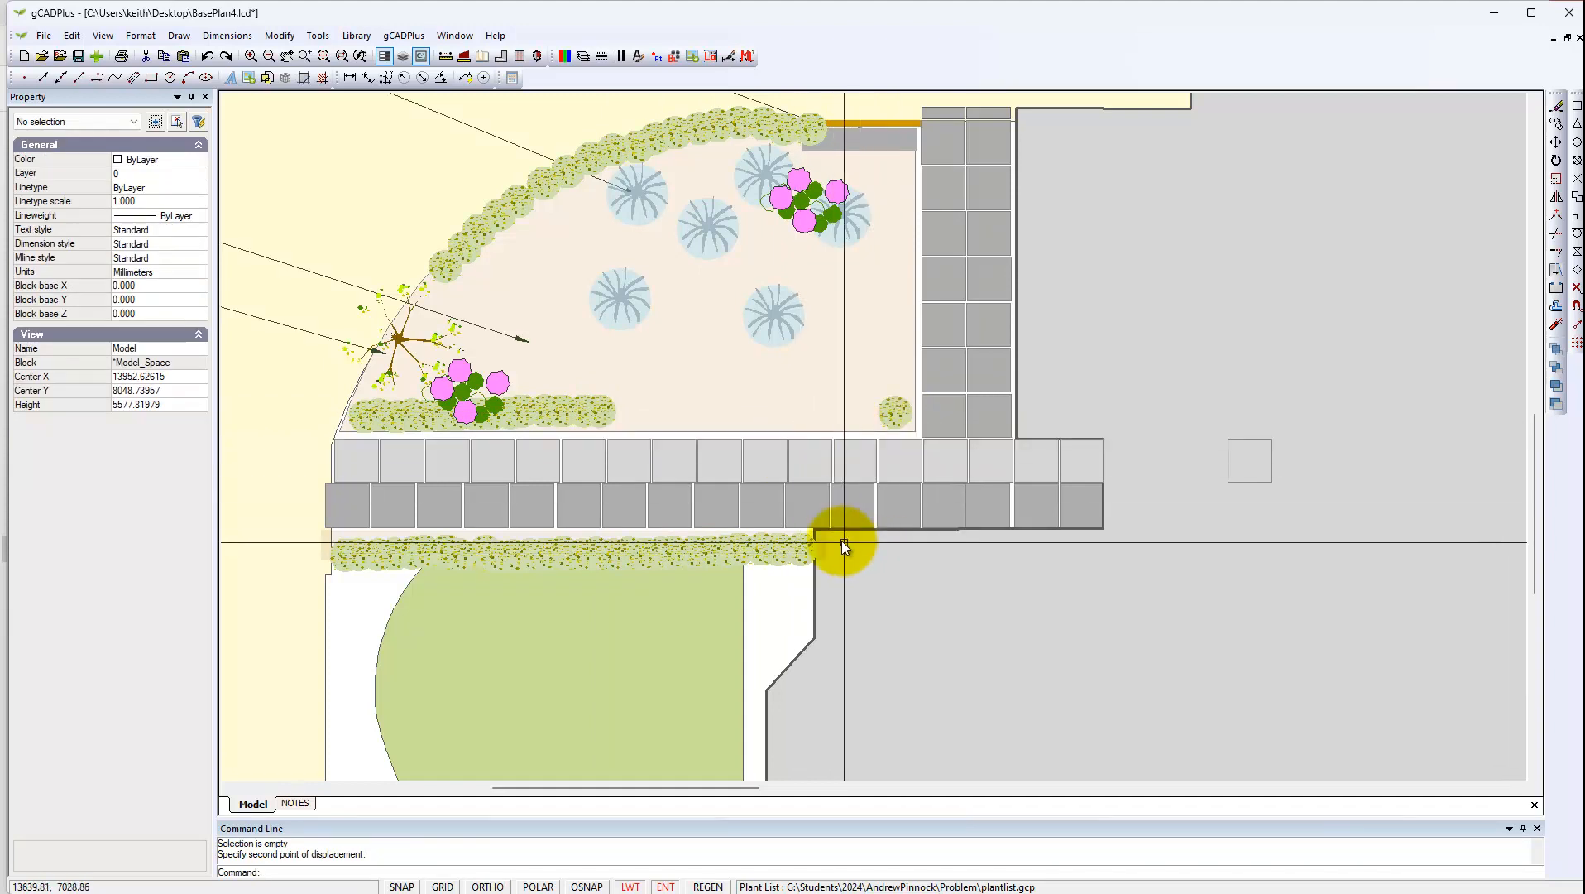
- Try to copy the Buxus sempervirens in the bed's corner, and turn on Ortho mode
scroll(604, 417, "up", 2)
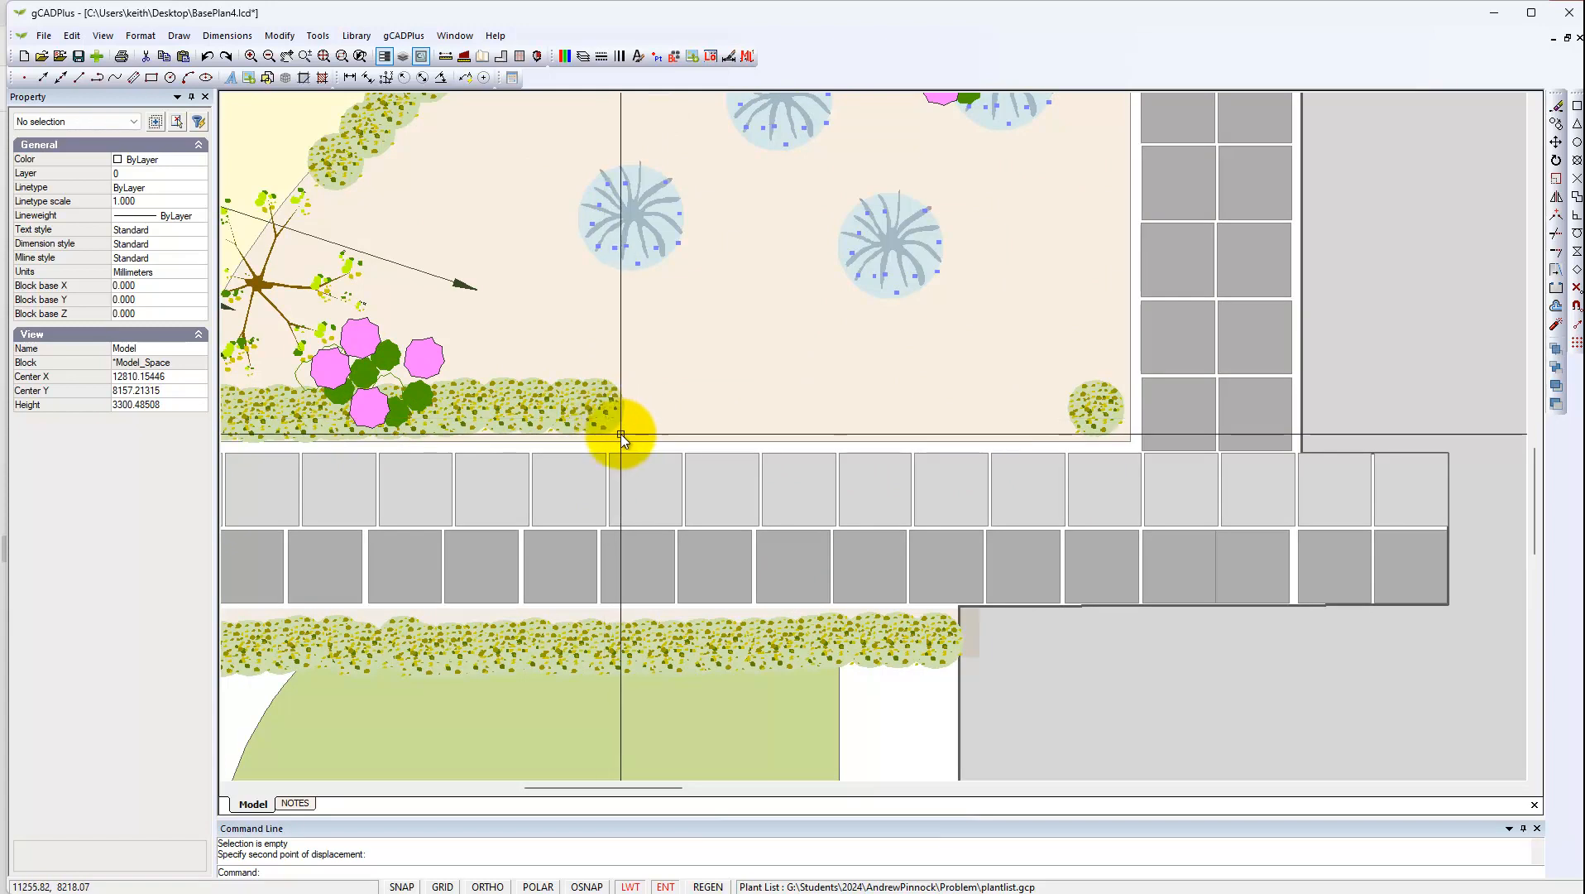
left_click_drag(621, 434, 1099, 414)
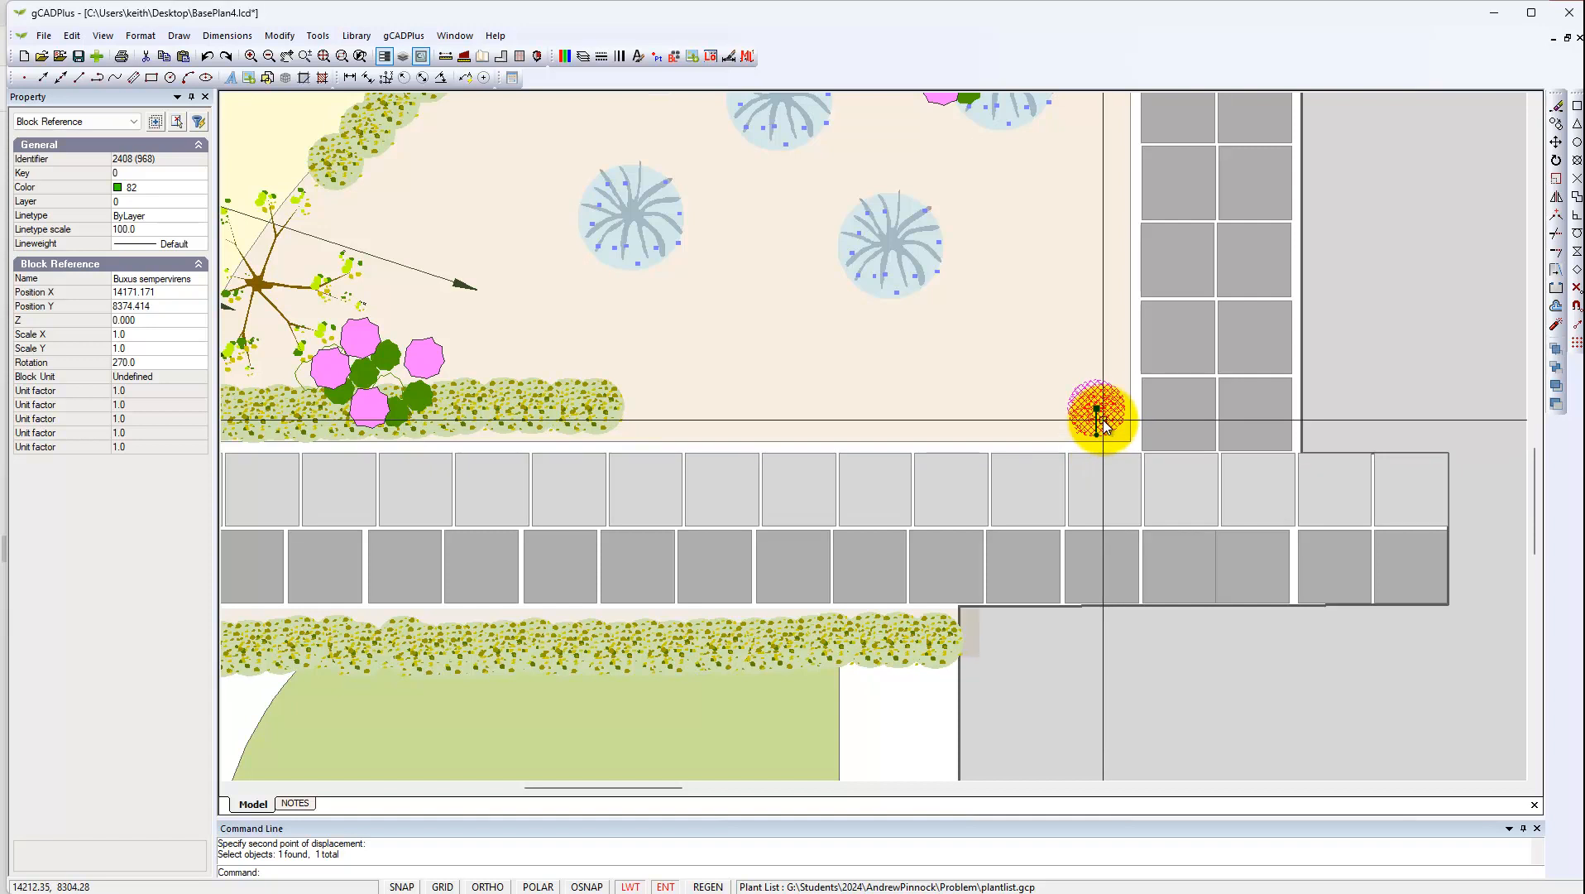
right_click(1103, 423)
left_click(1140, 473)
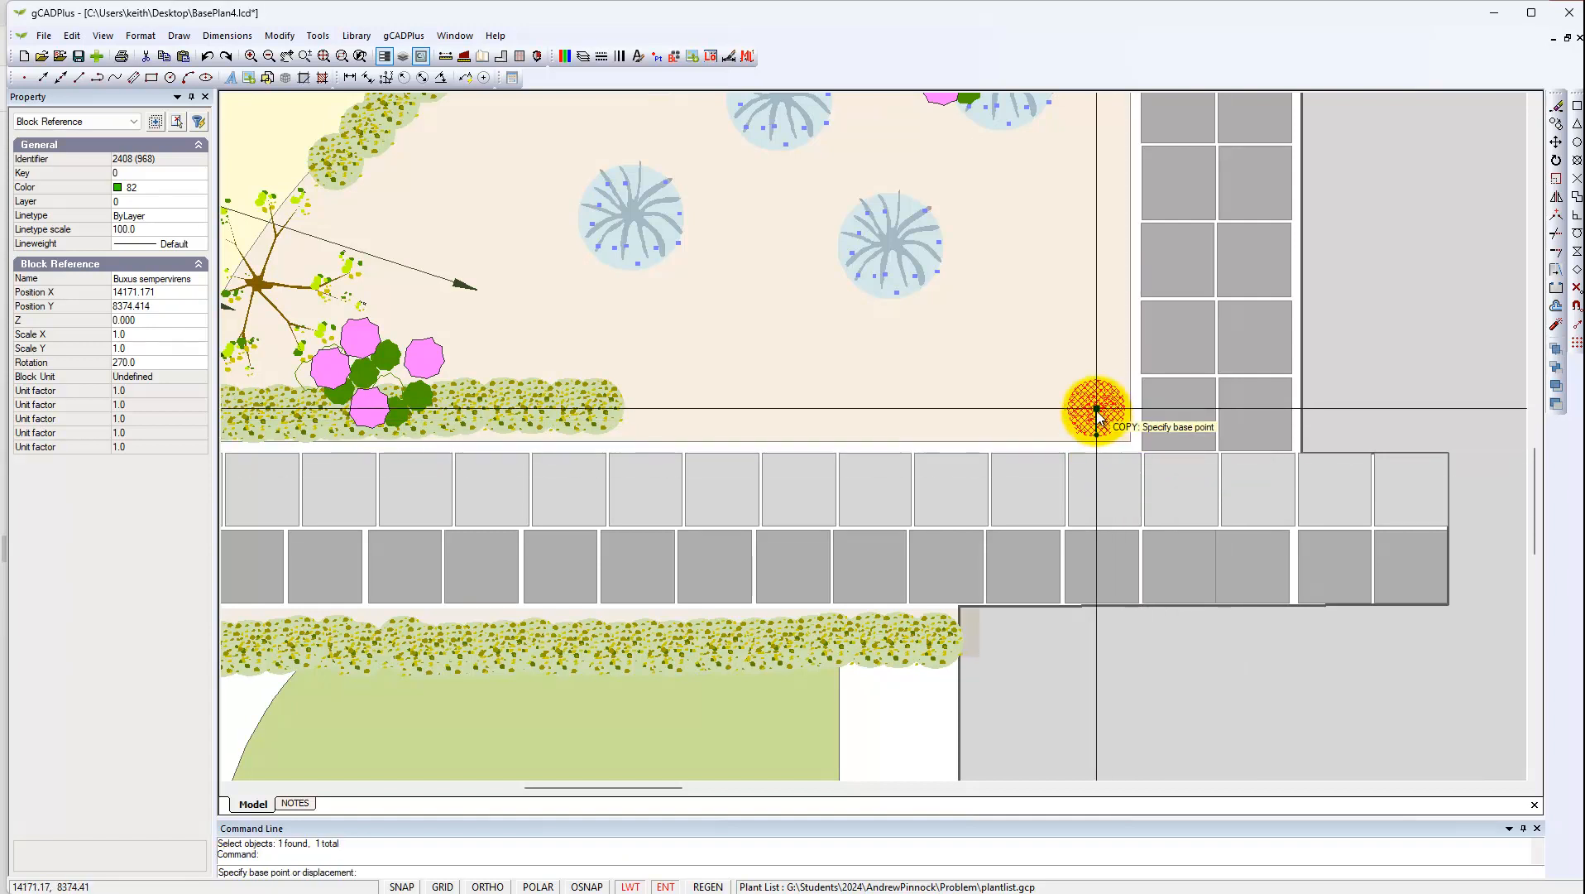
left_click(1097, 408)
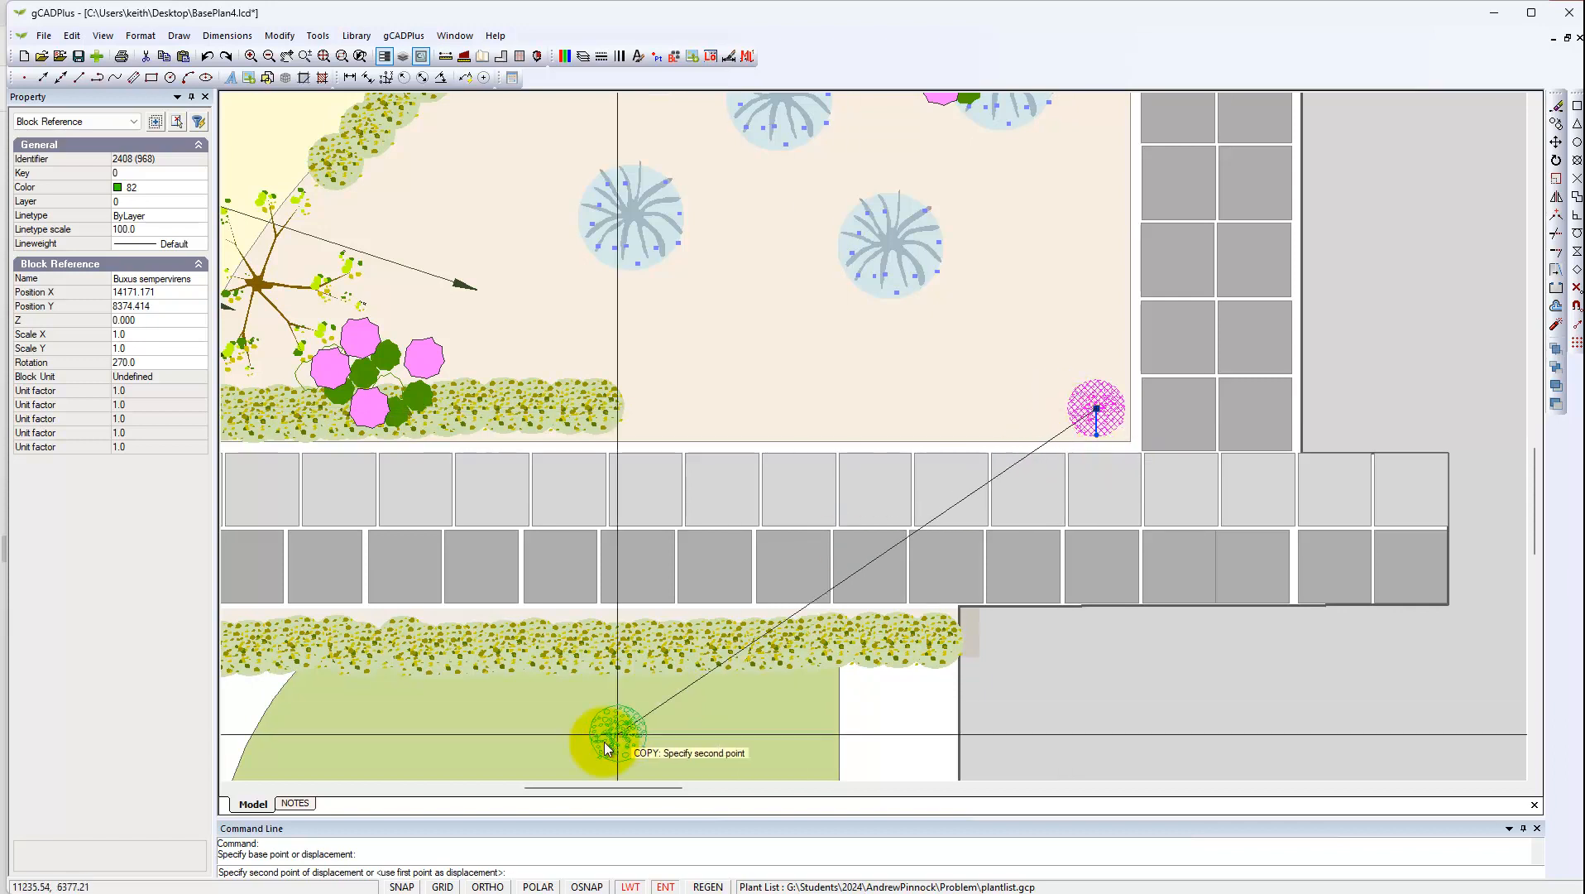
left_click(488, 887)
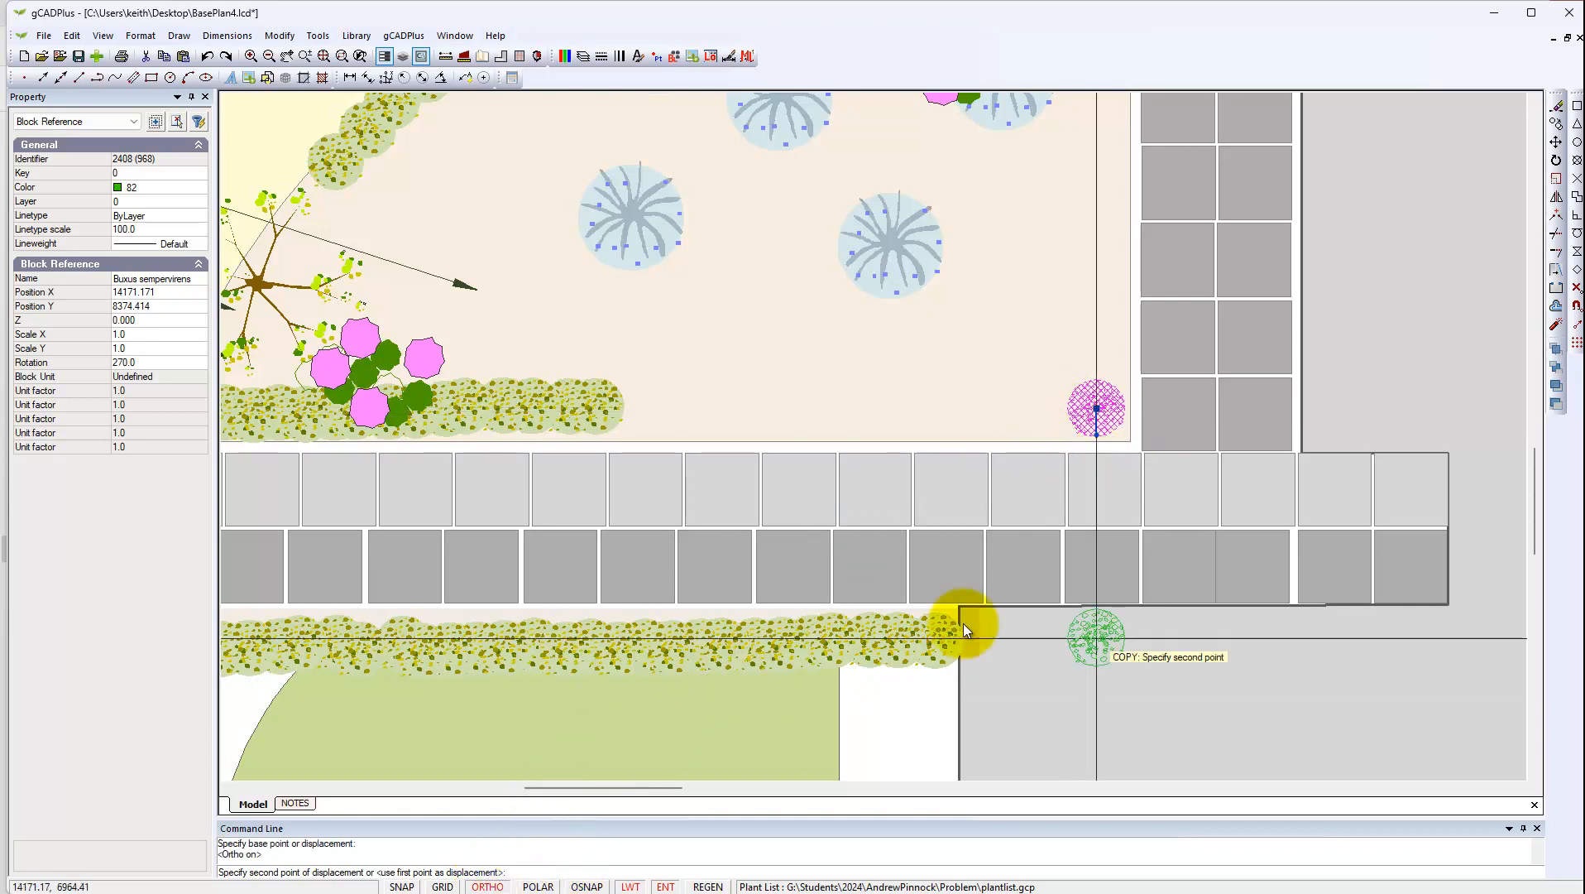
left_click(1077, 413)
- Set the polar distance step to 170 in the drafting settings and turn on polar tracking
right_click(1014, 403)
left_click(1117, 602)
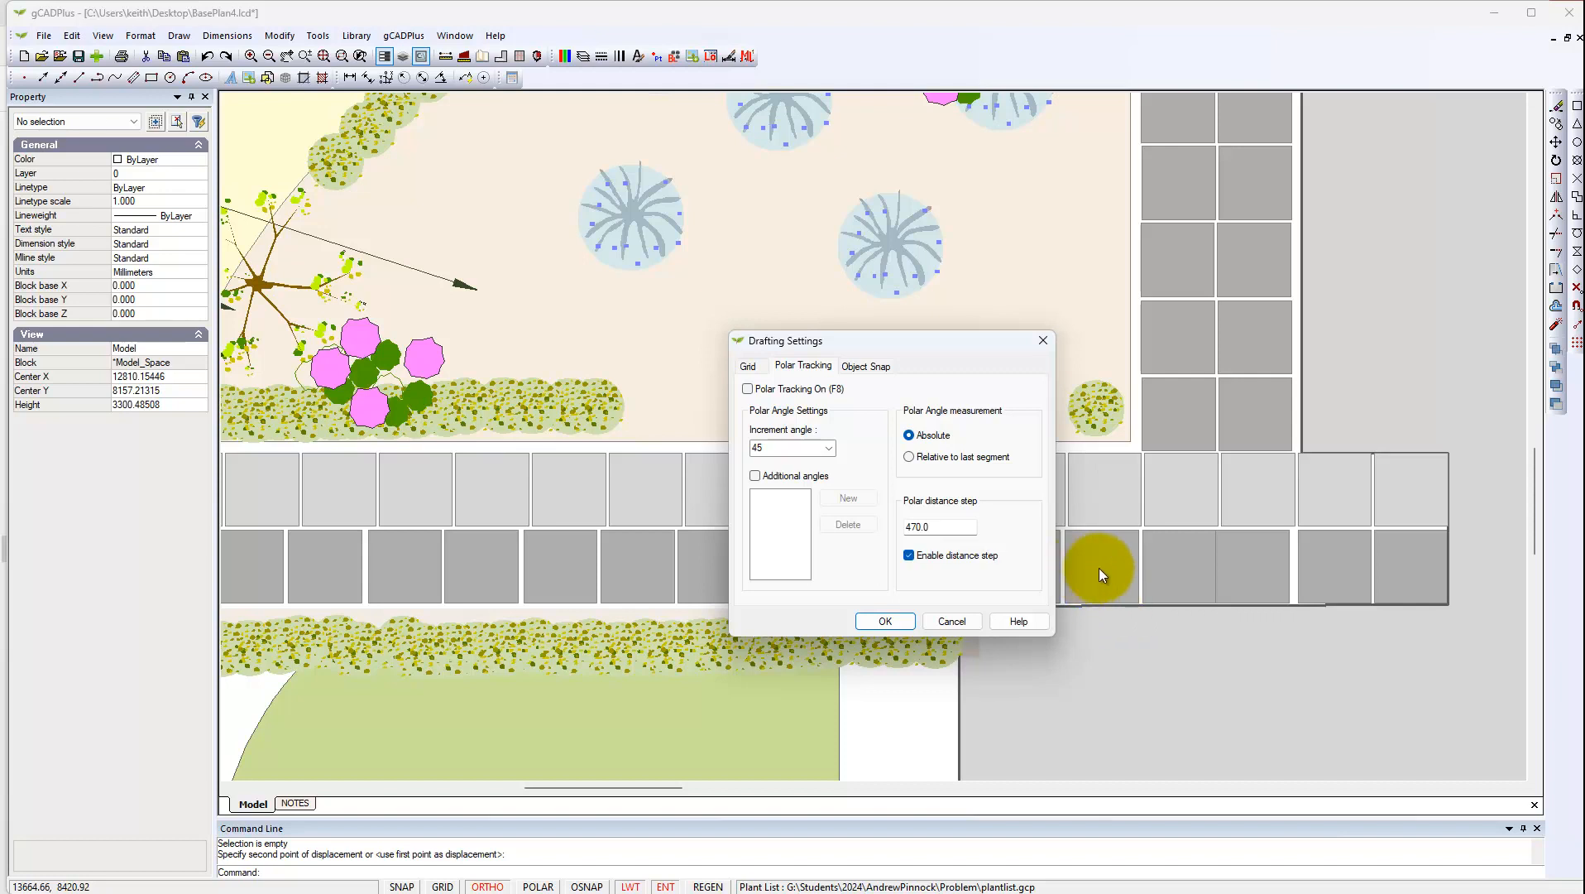
left_click_drag(977, 528, 894, 529)
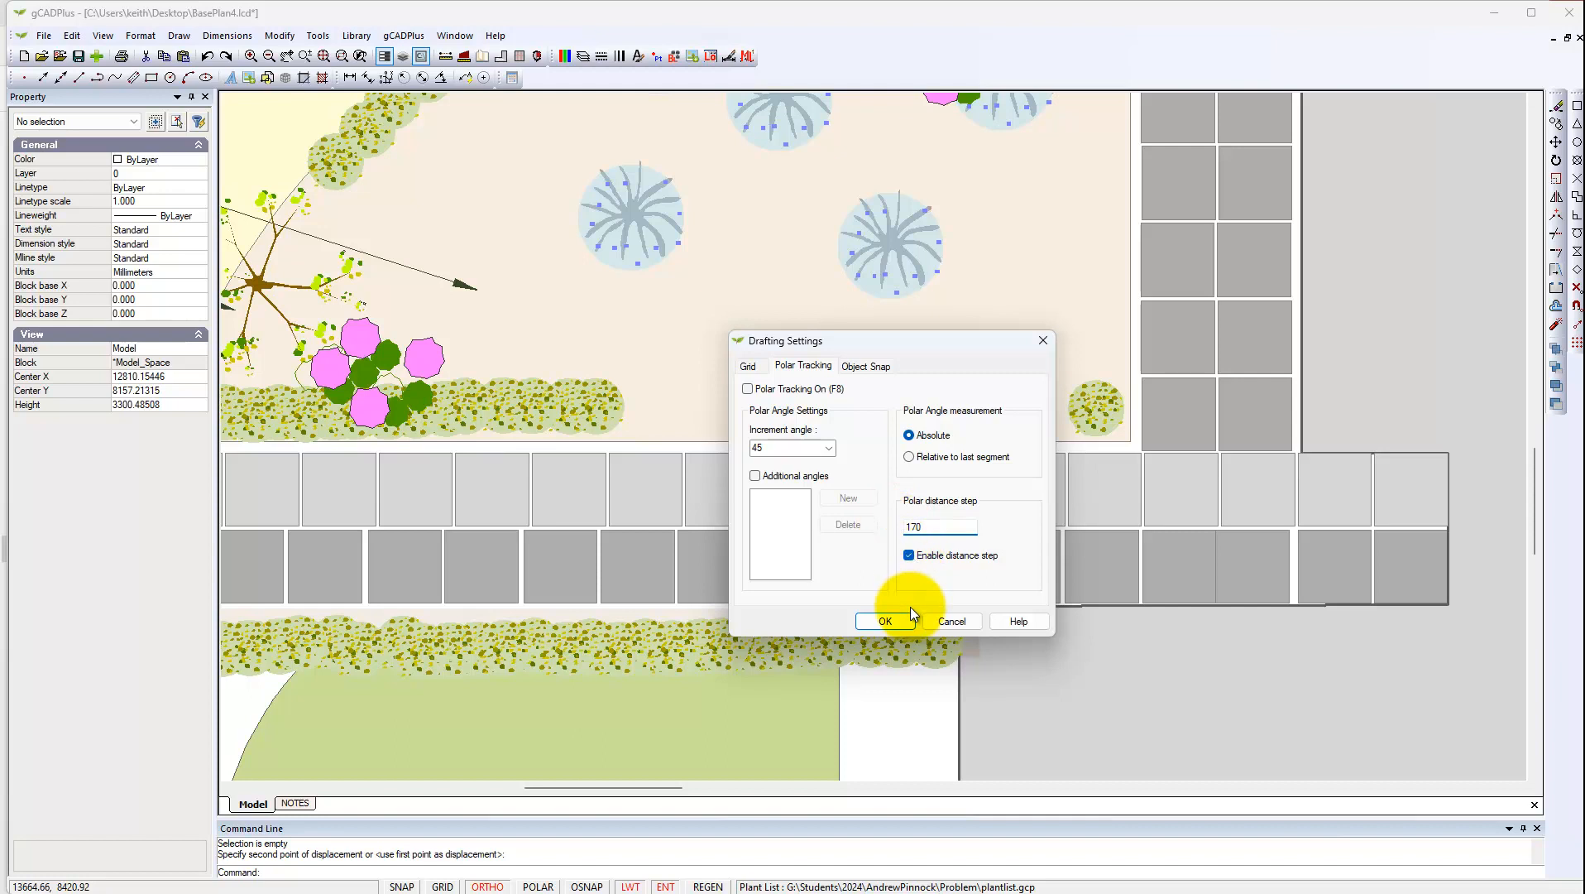
left_click(887, 620)
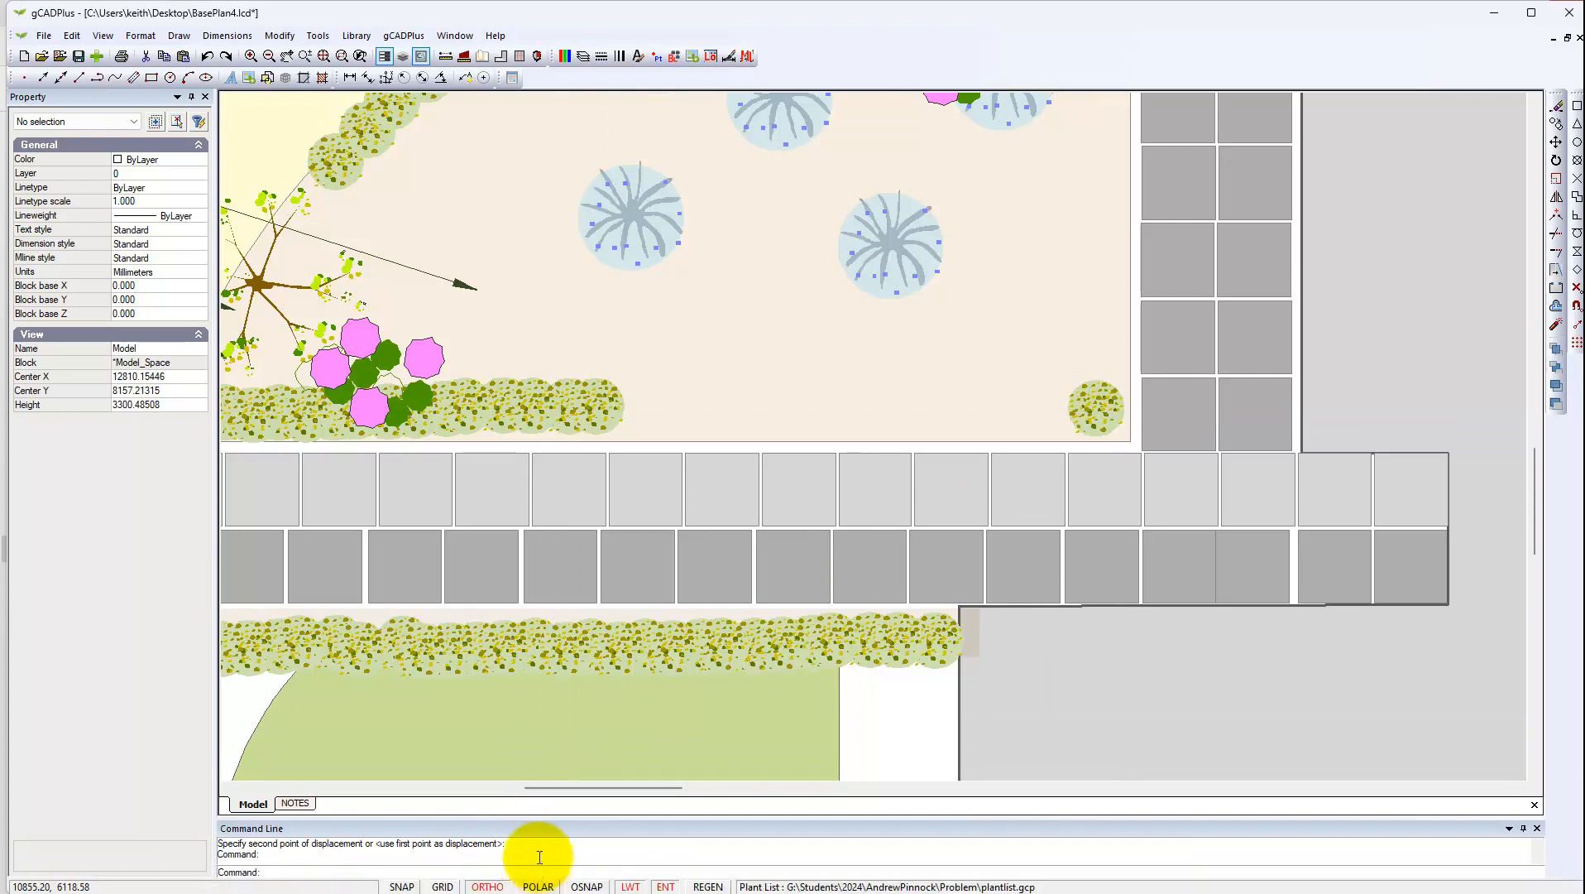
left_click(538, 886)
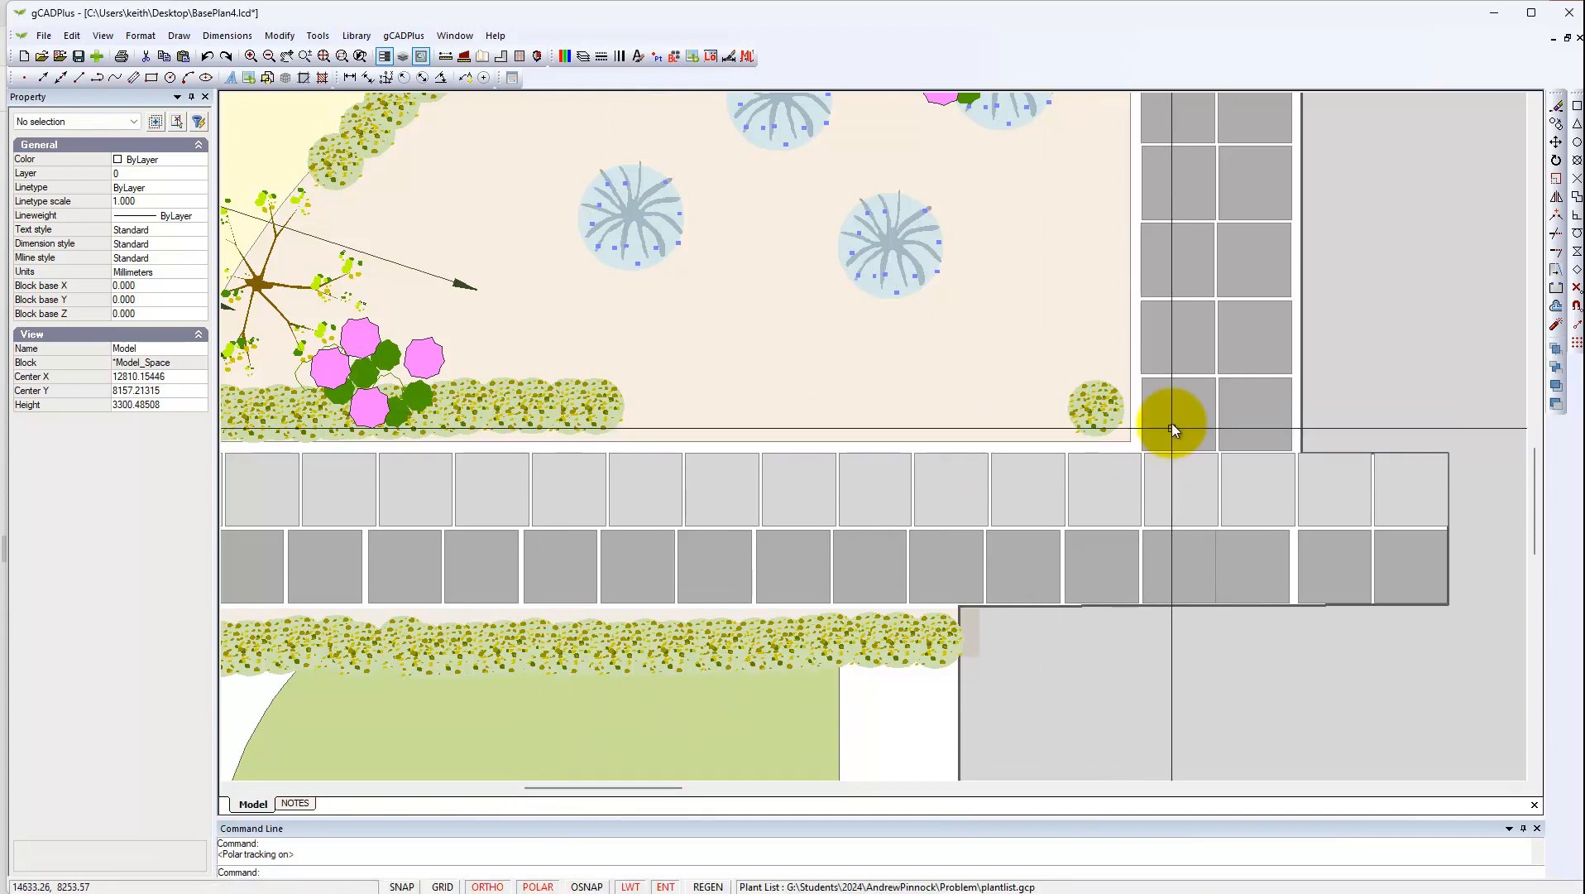
- Copy the Buxus sempervirens in the bed's corner seven times along the bed's lower edge, spaced 170 mm towards the existing hedge
left_click(1094, 405)
right_click(1096, 410)
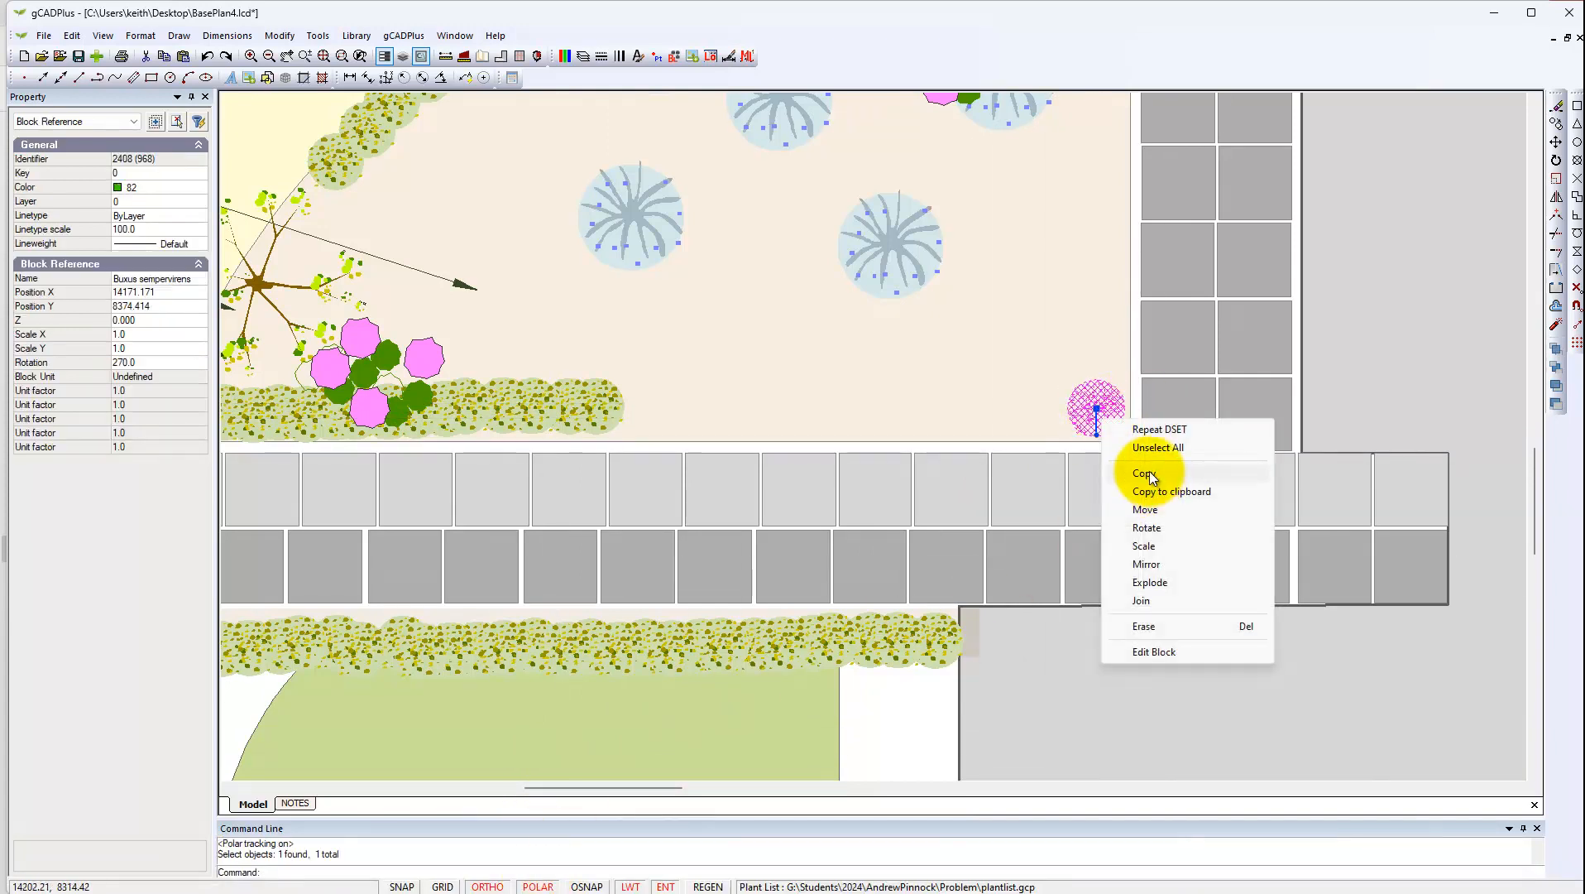
left_click(1151, 474)
left_click(1097, 409)
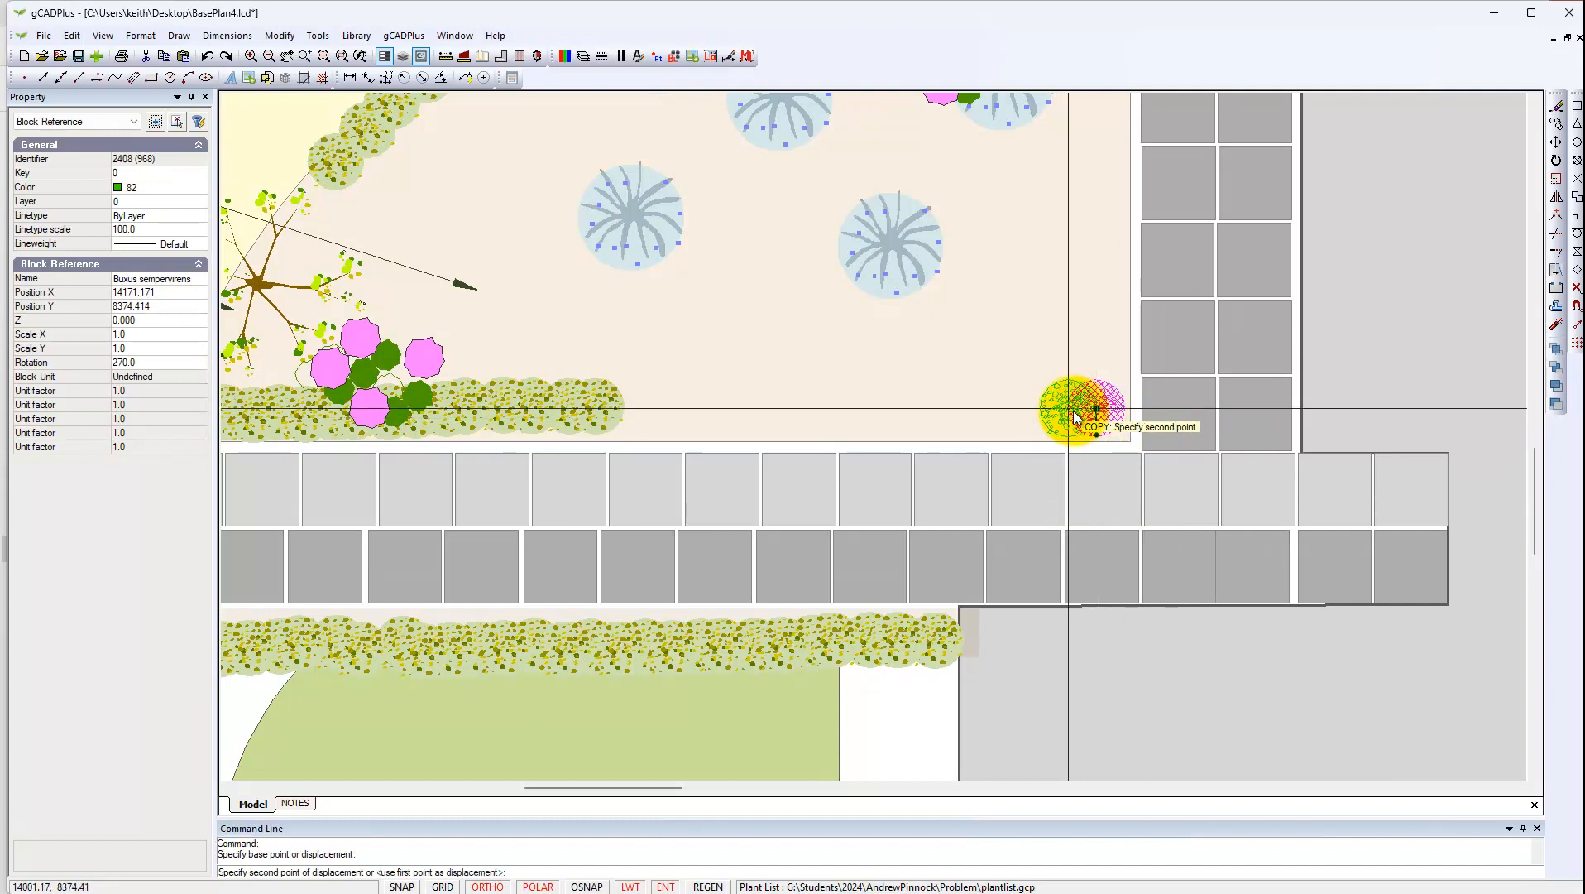
left_click(1074, 410)
left_click(1042, 418)
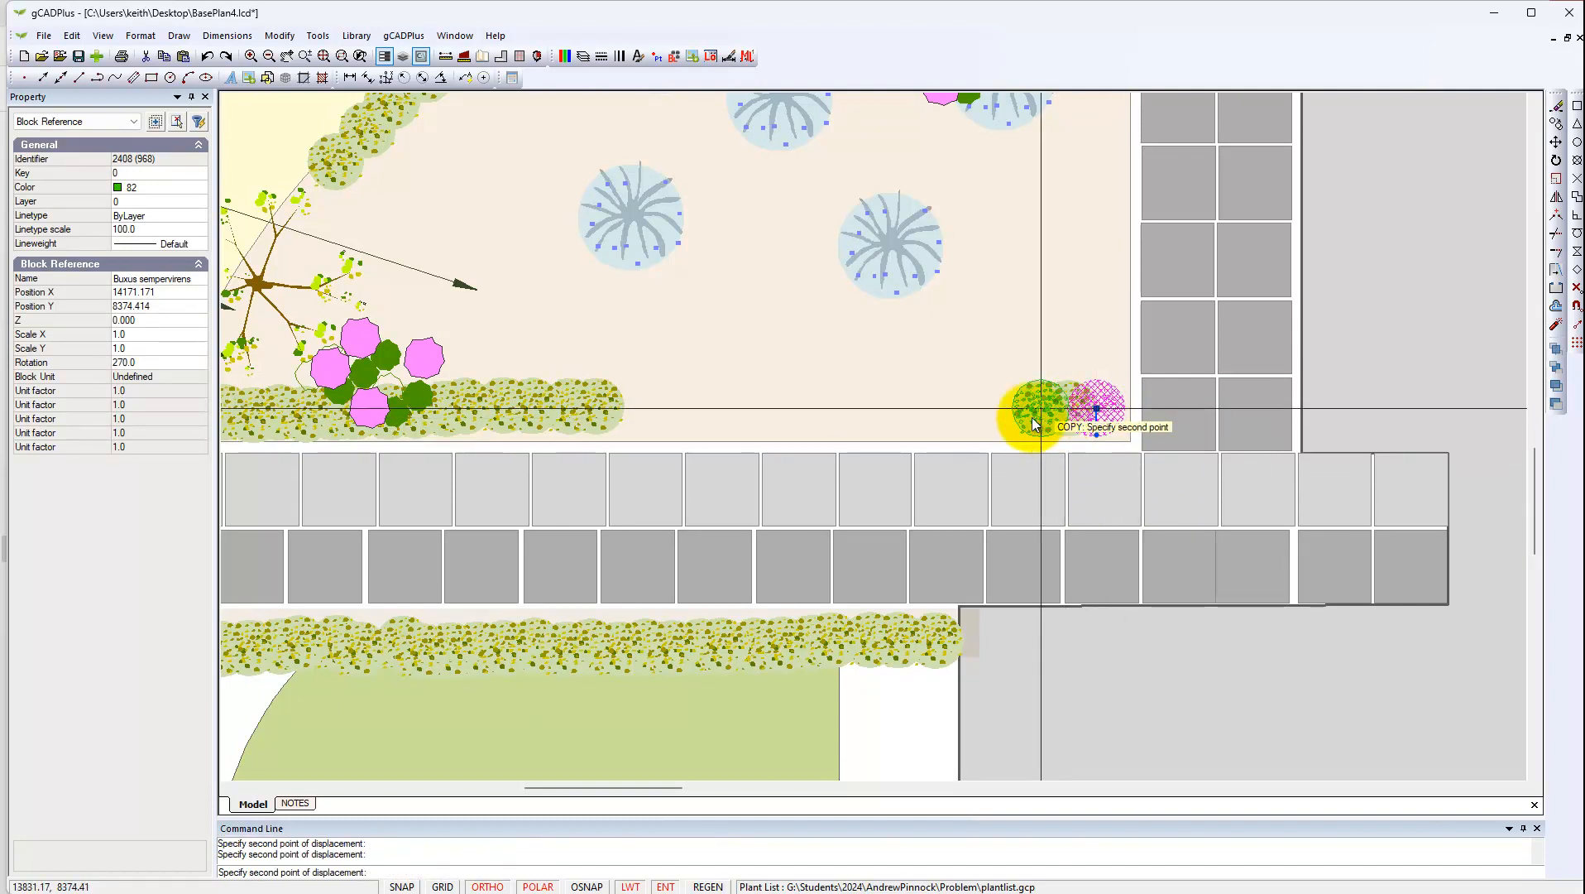
left_click(1013, 417)
left_click(989, 415)
left_click(961, 417)
left_click(935, 413)
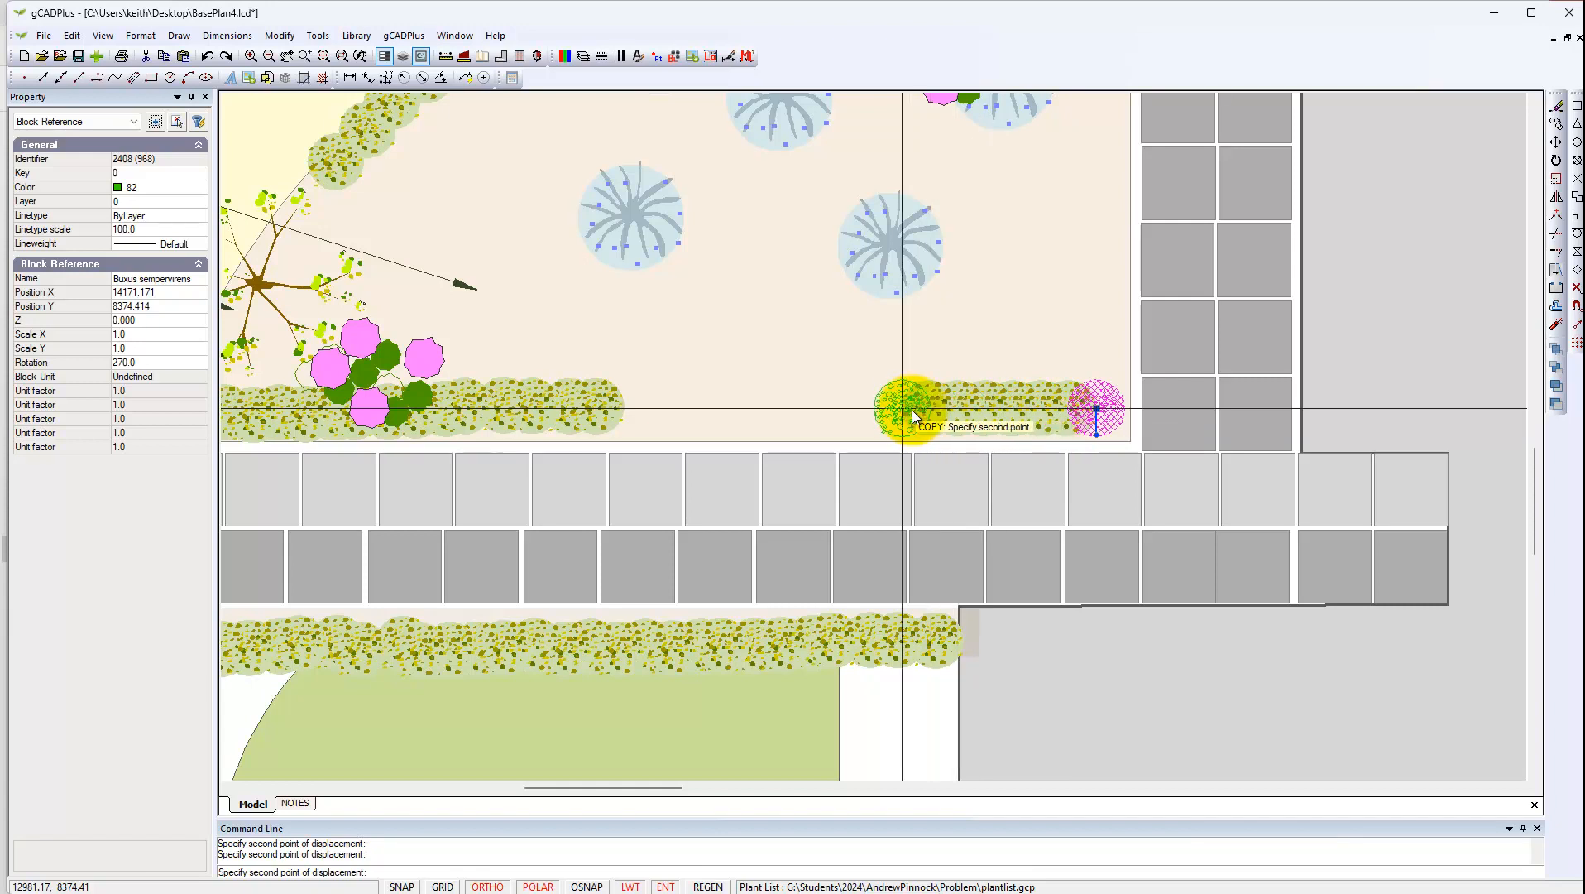
left_click(909, 409)
key("Escape")
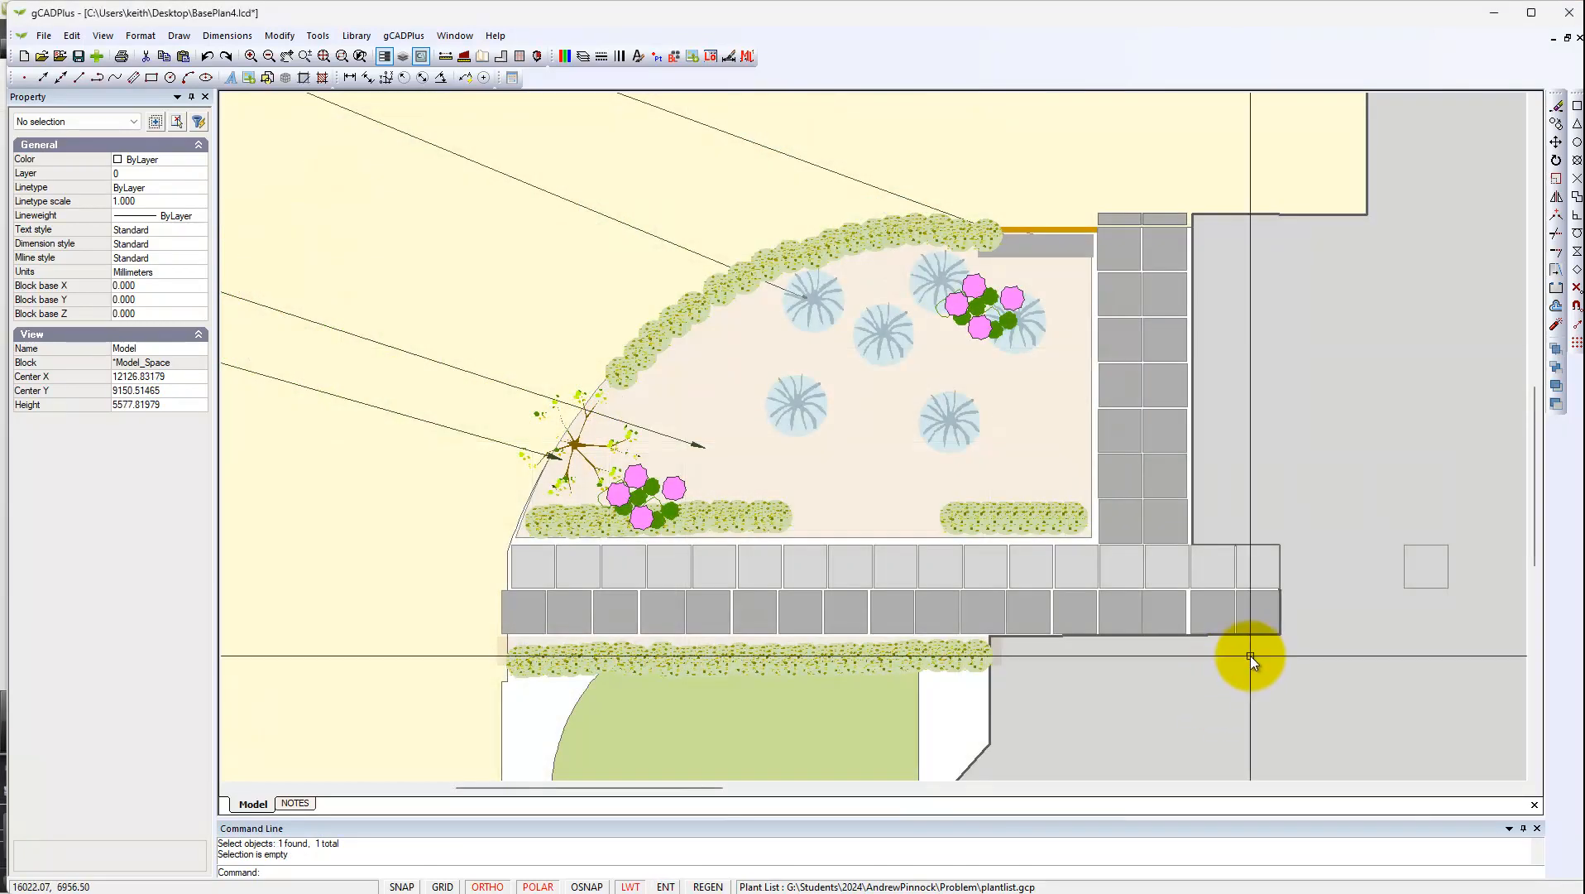
- Delete the whole row of dark 450x450Paver blocks along the lower side of the horizontal path
left_click(1259, 621)
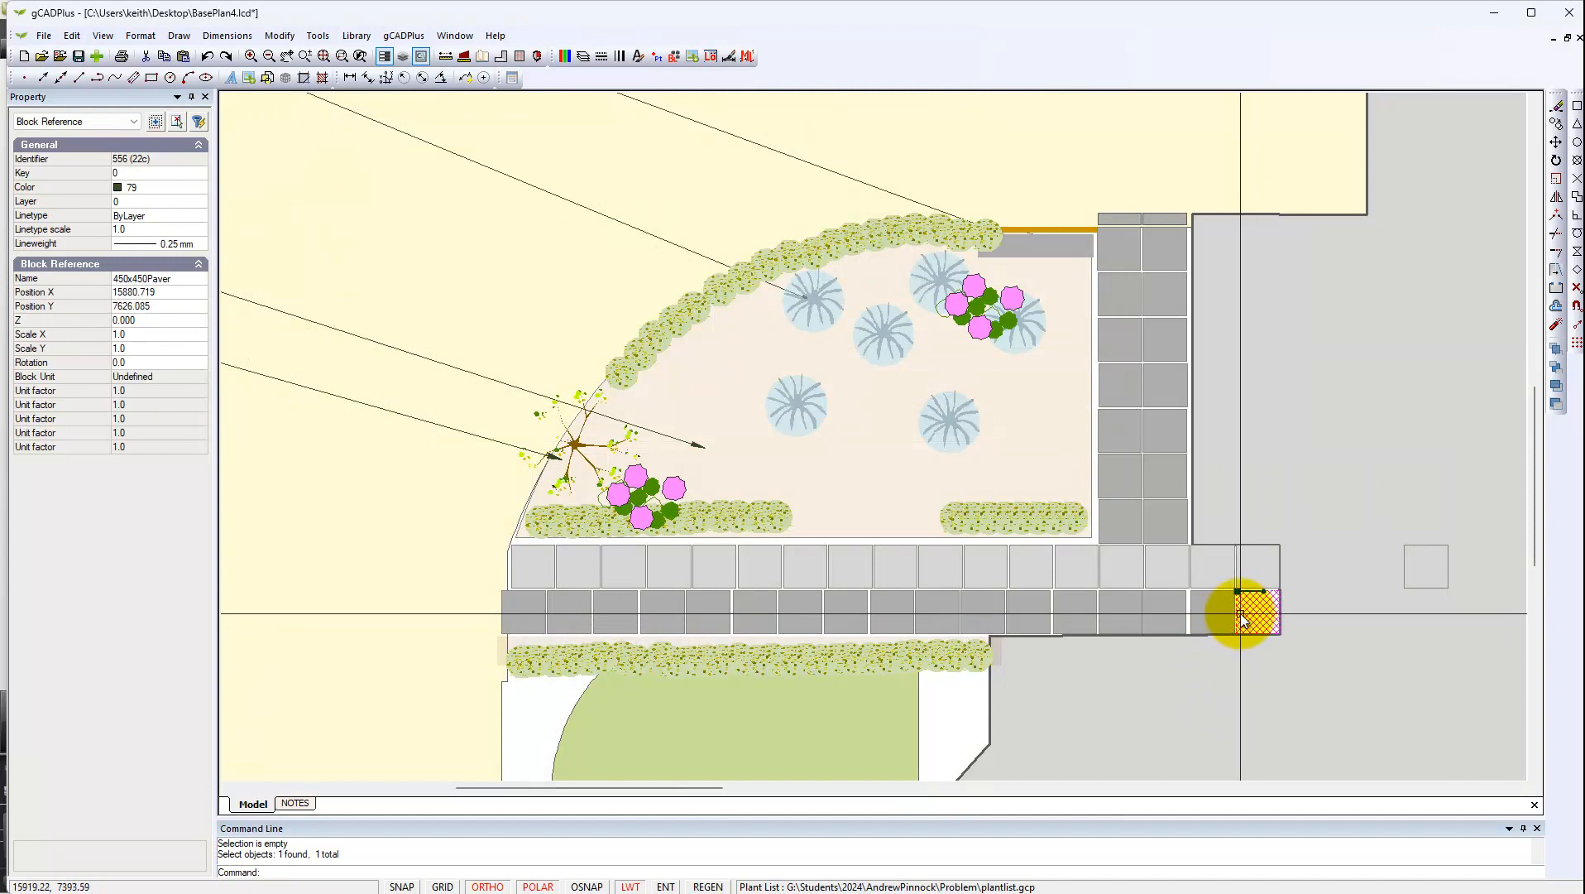
mouse_move(1244, 617)
left_mouse_down()
mouse_move(905, 595)
mouse_move(518, 611)
left_mouse_up()
key("Delete")
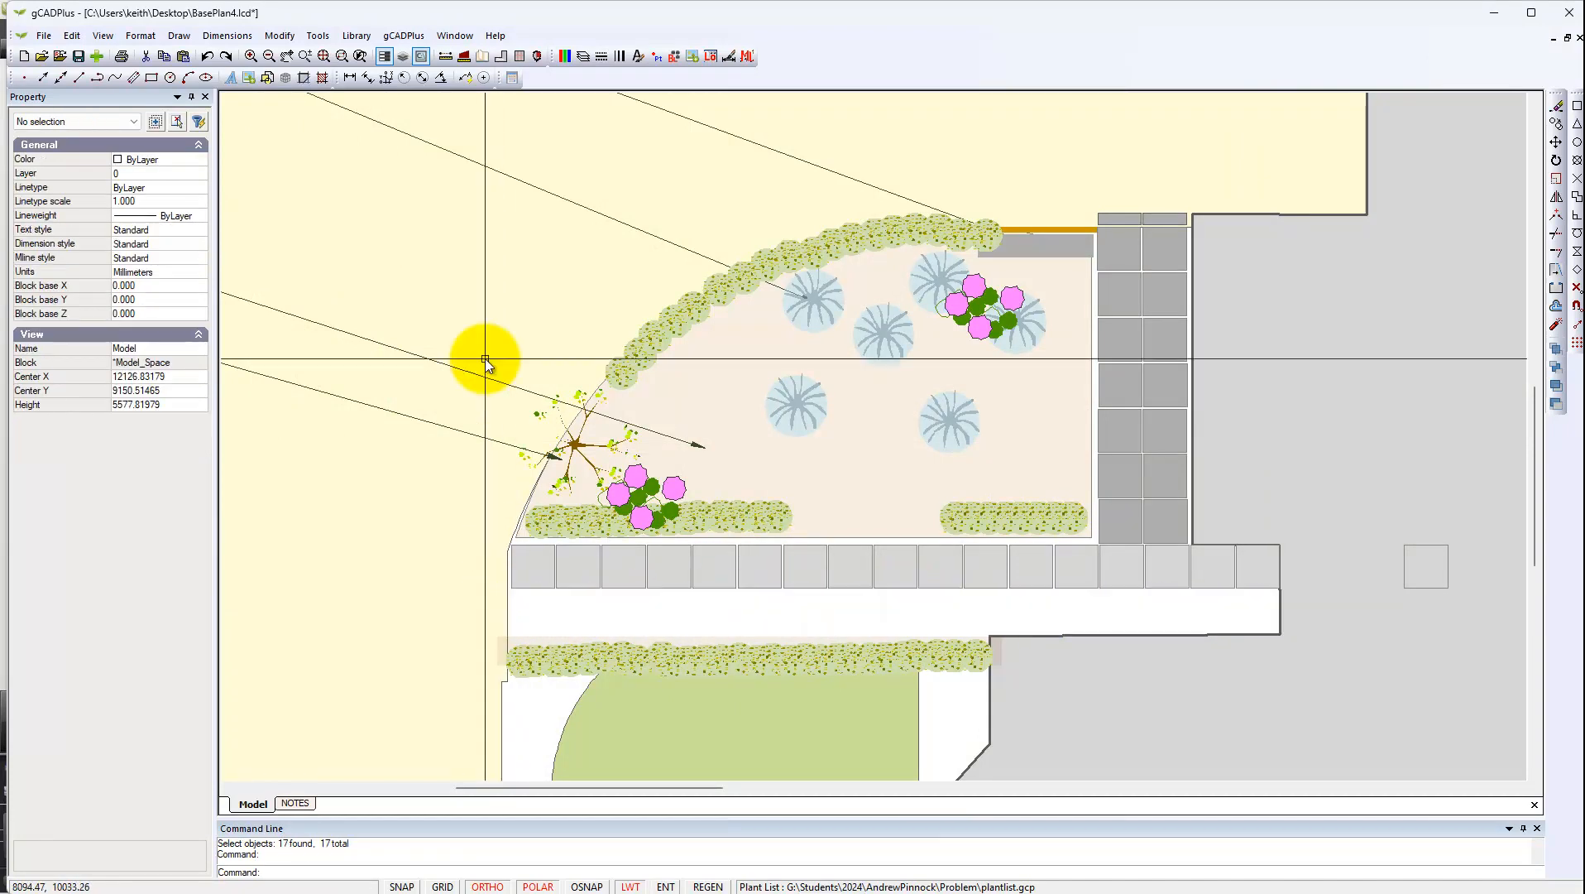
- Copy the row of light 450x450Paver2 blocks 470 mm straight down into the empty strip, leaving the large background area out of the selection
left_click(487, 546)
left_click_drag(472, 543, 1305, 606)
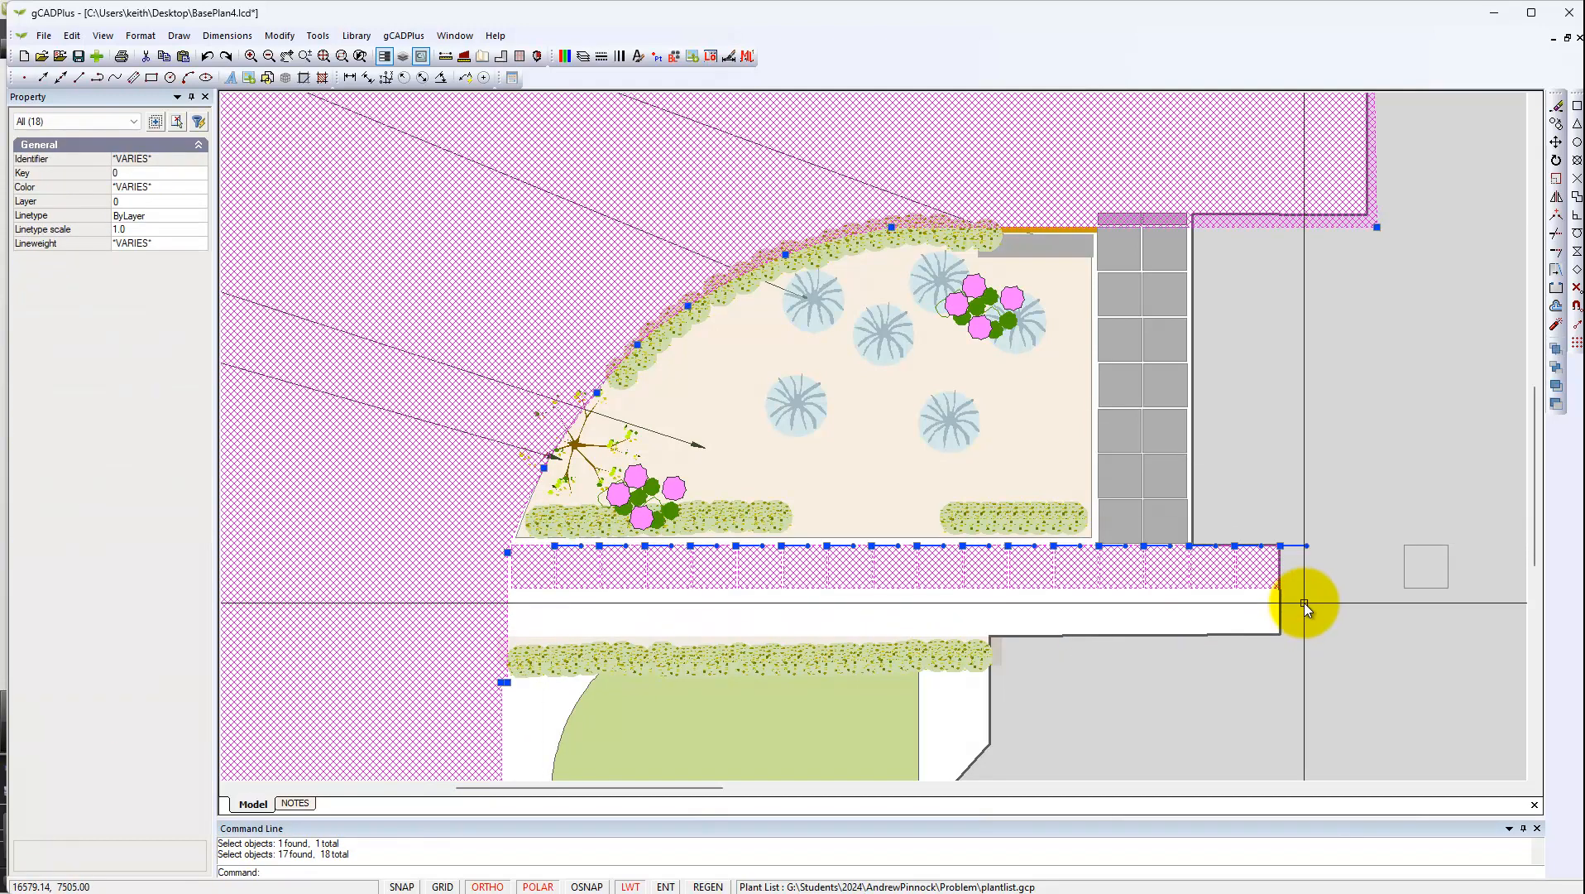
left_click(460, 522, "shift")
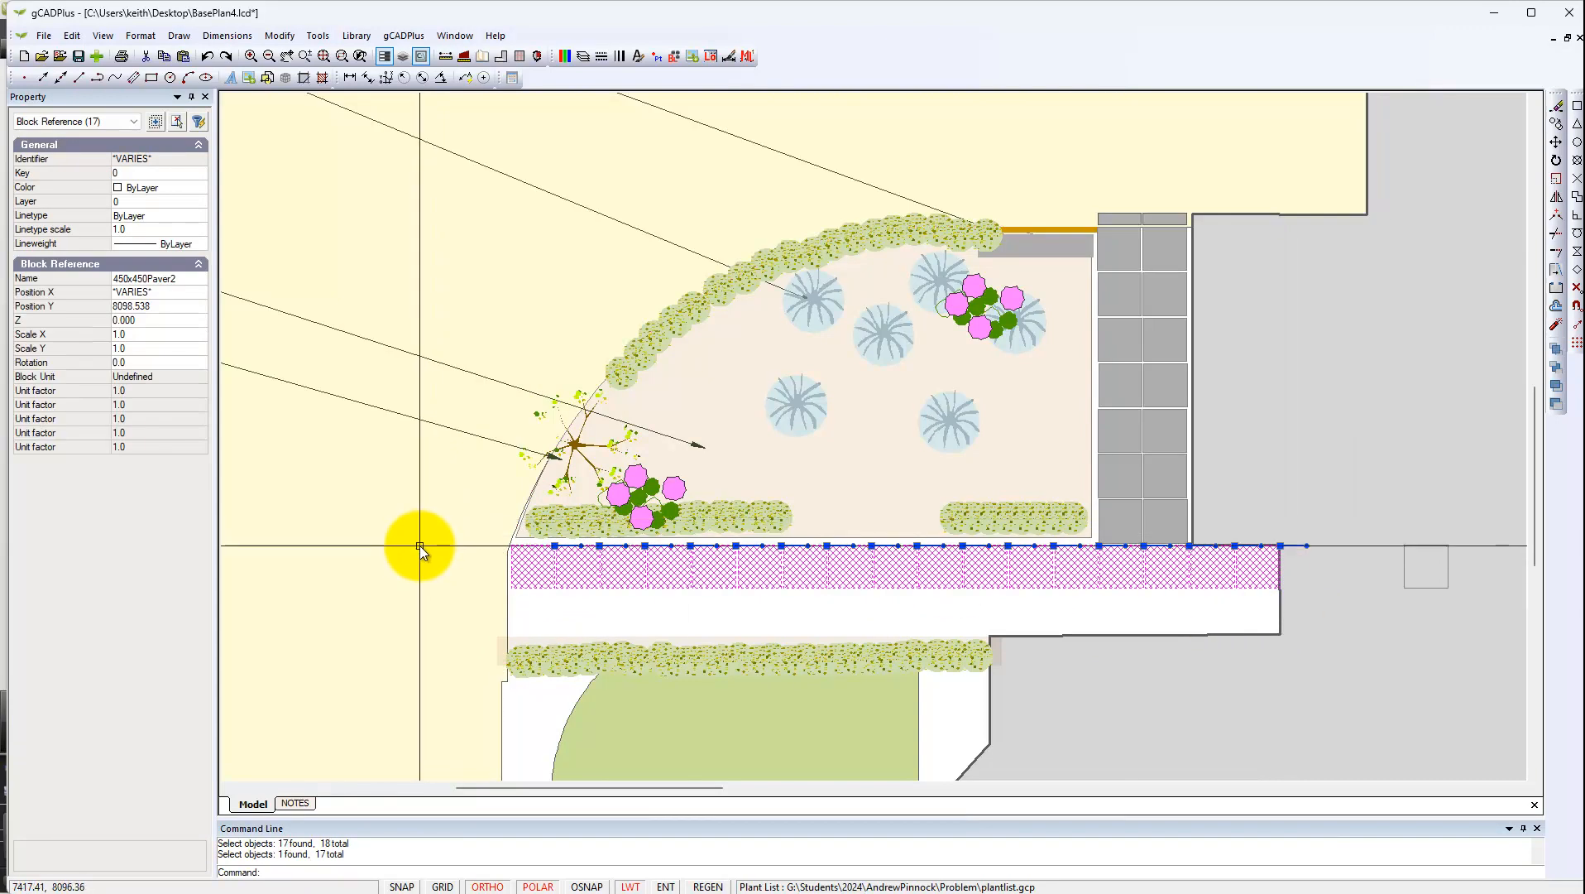
right_click(419, 546)
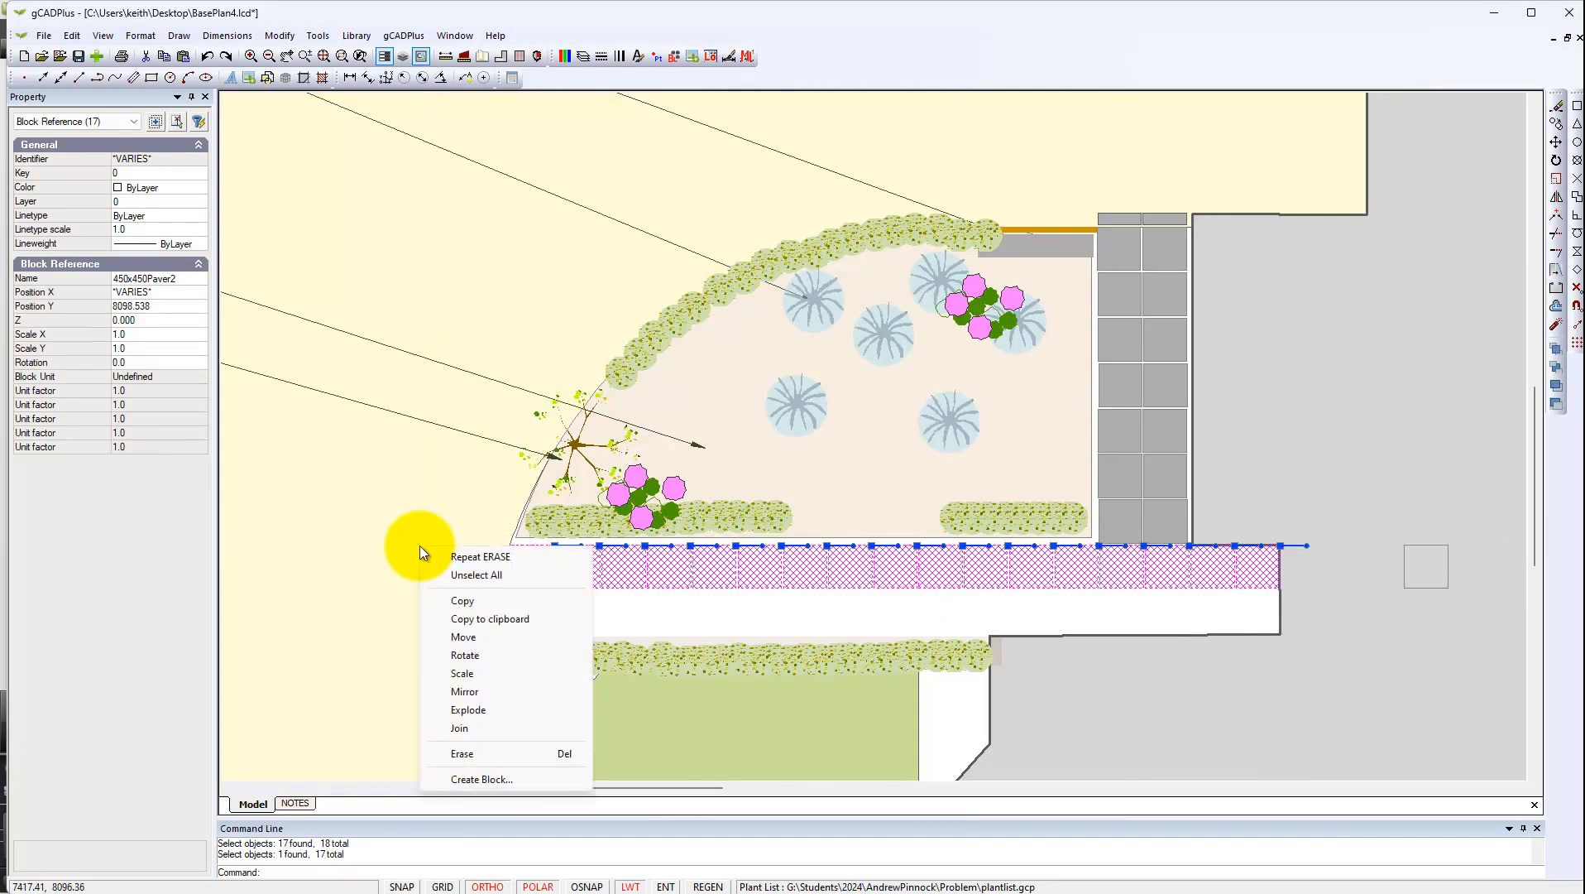
left_click(467, 601)
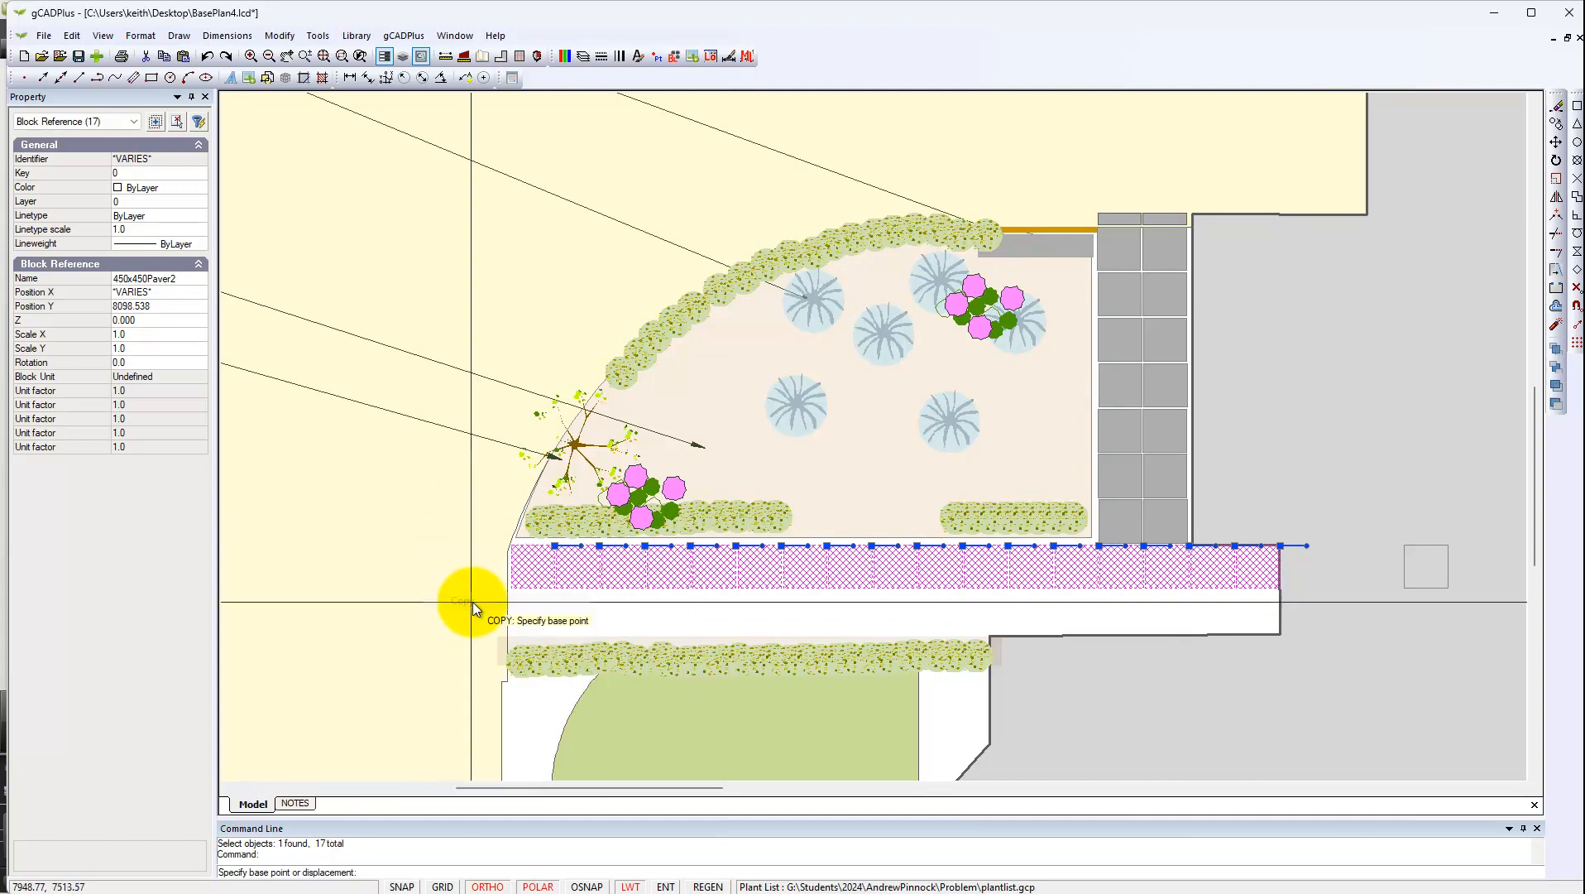
left_click(554, 546)
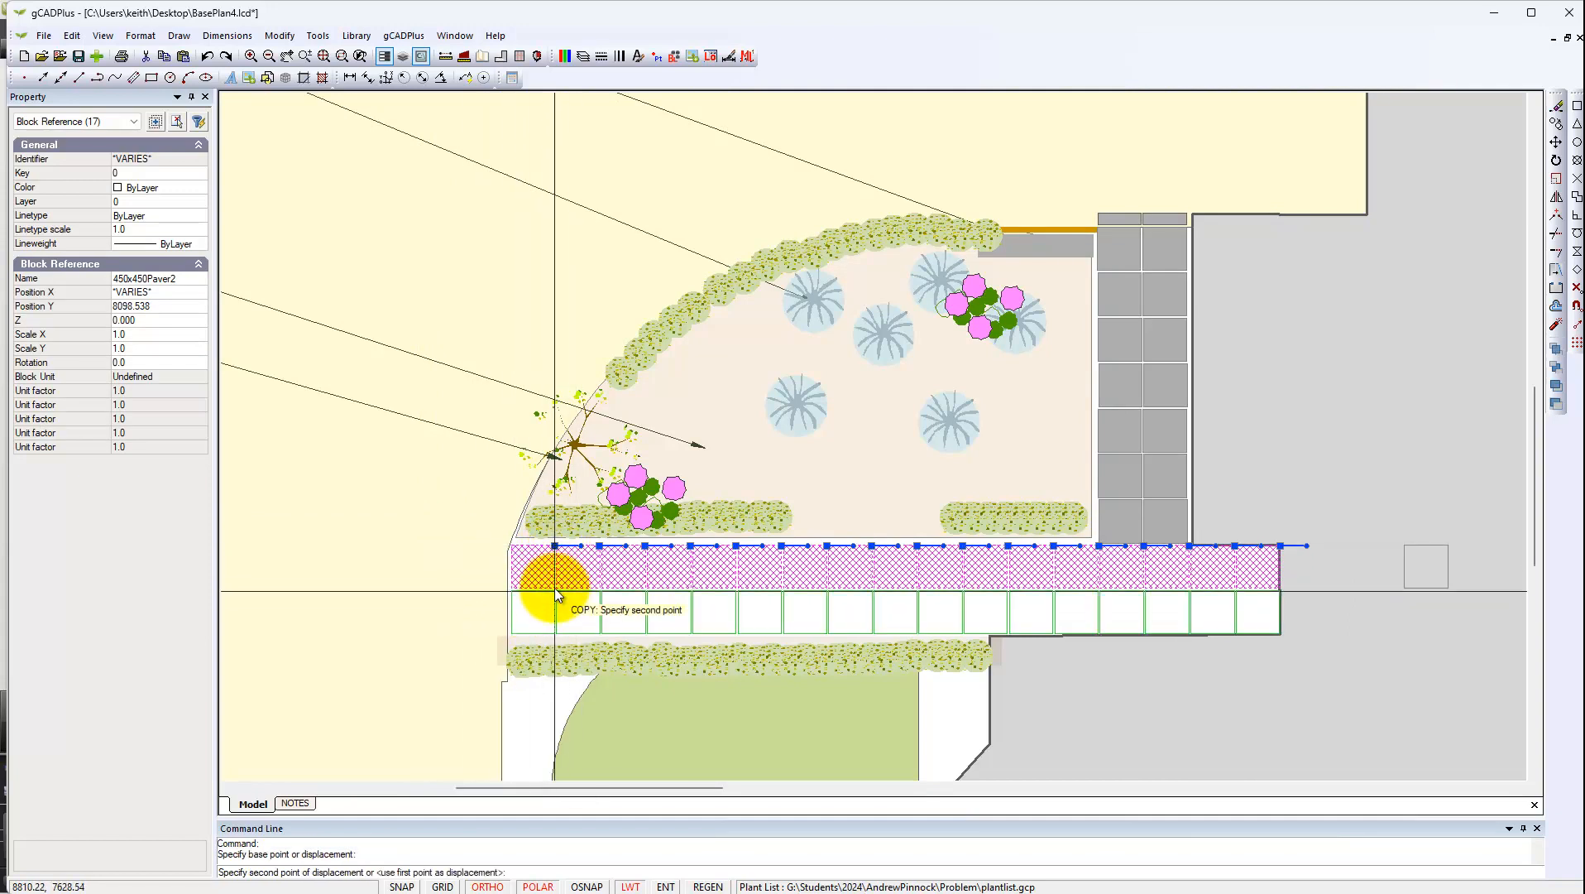
left_click(555, 588)
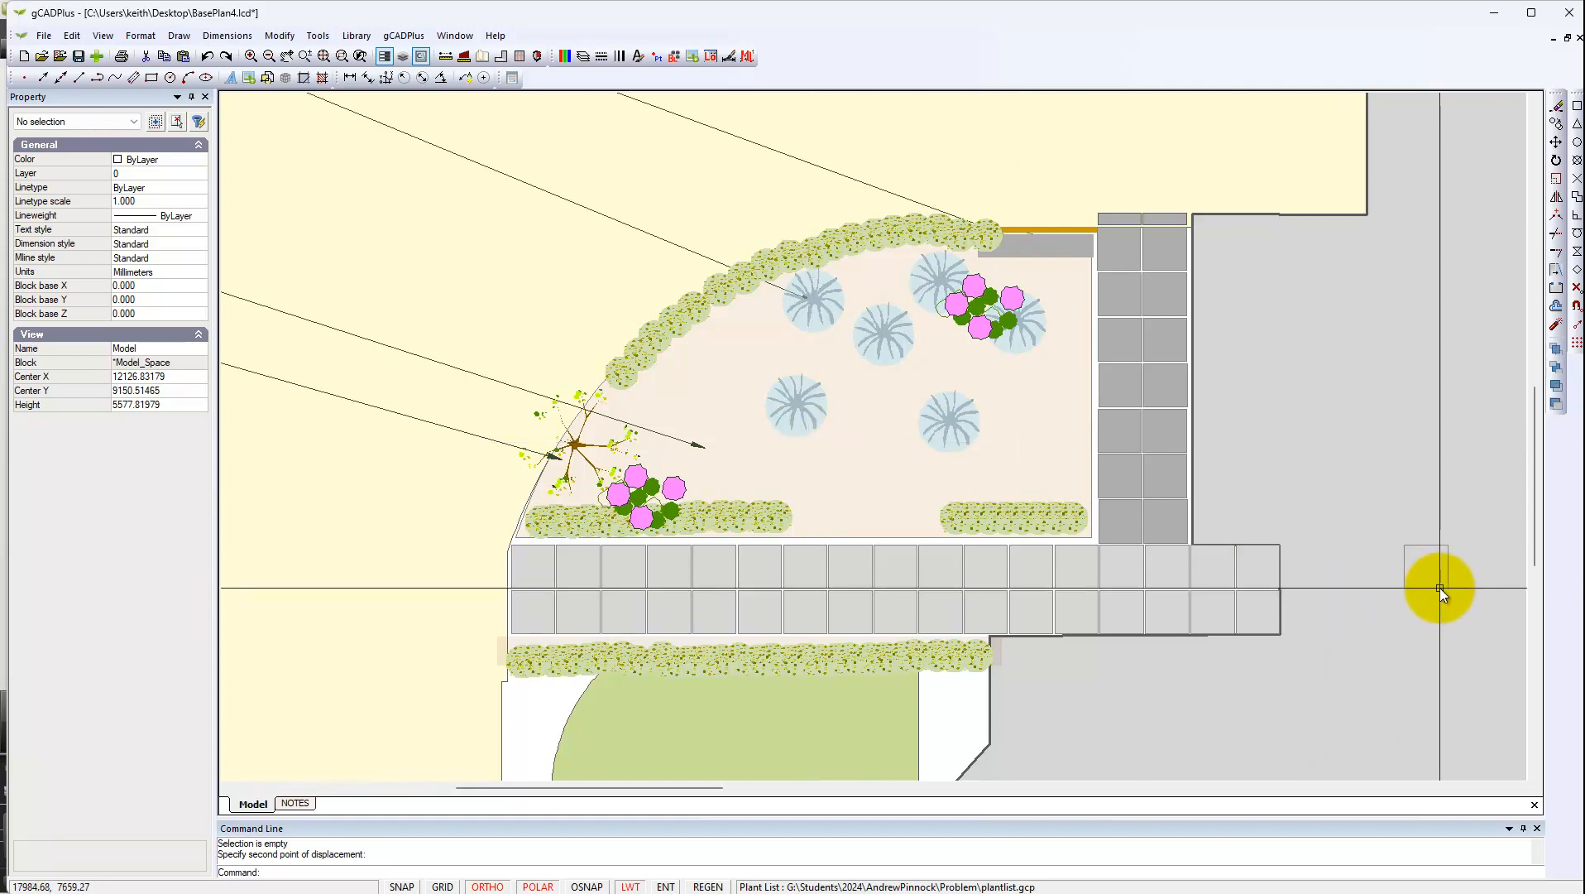
- Delete the stray single paver standing apart beyond the right end of the horizontal path
left_click(1439, 587)
key("Delete")
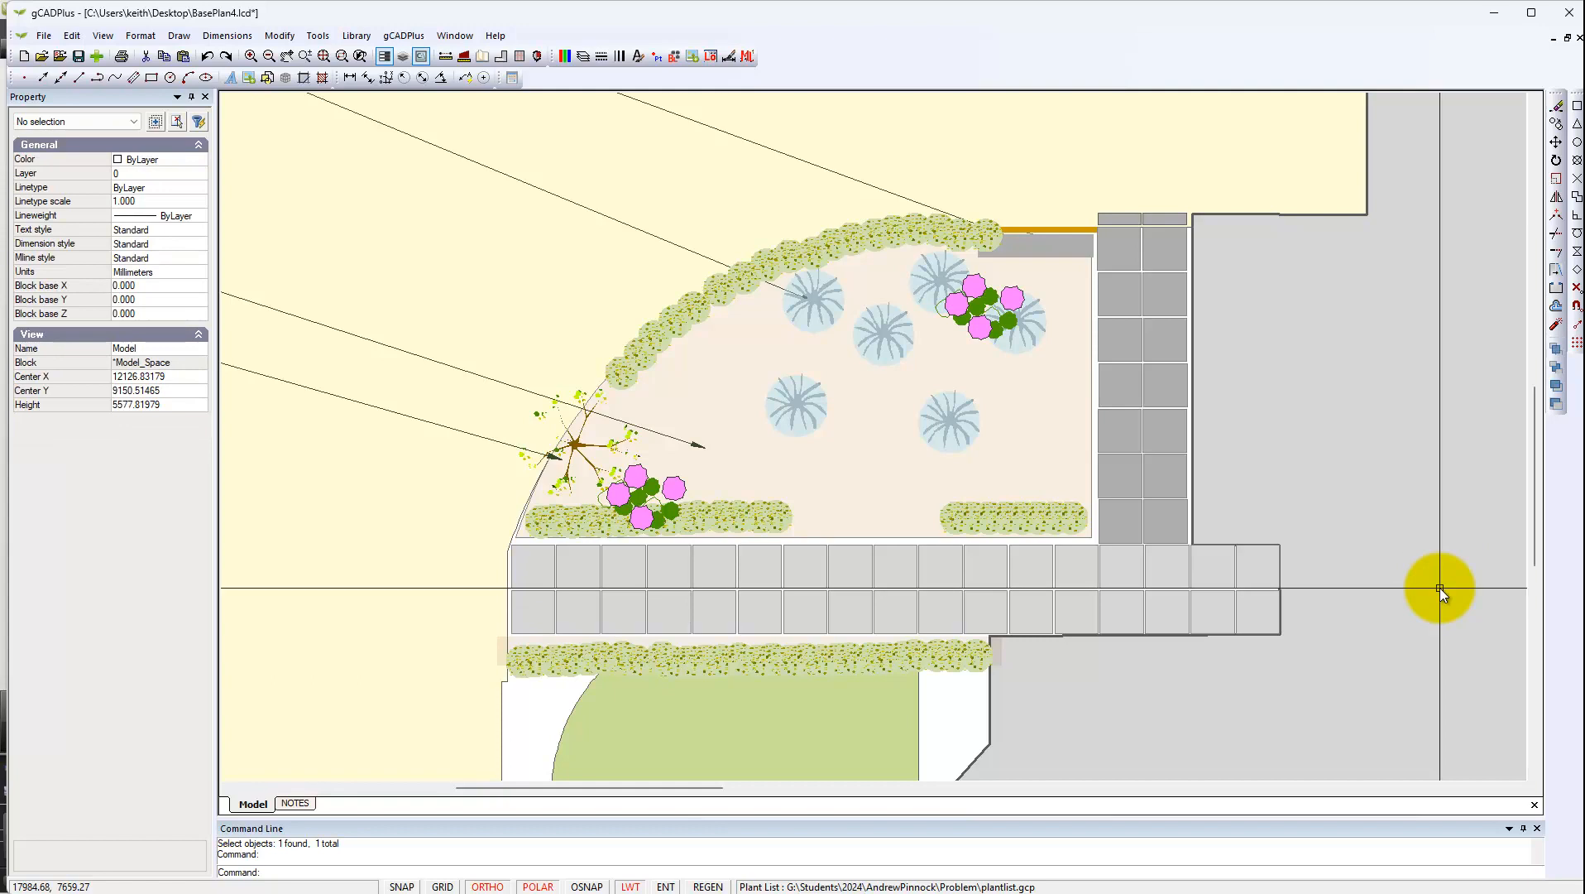